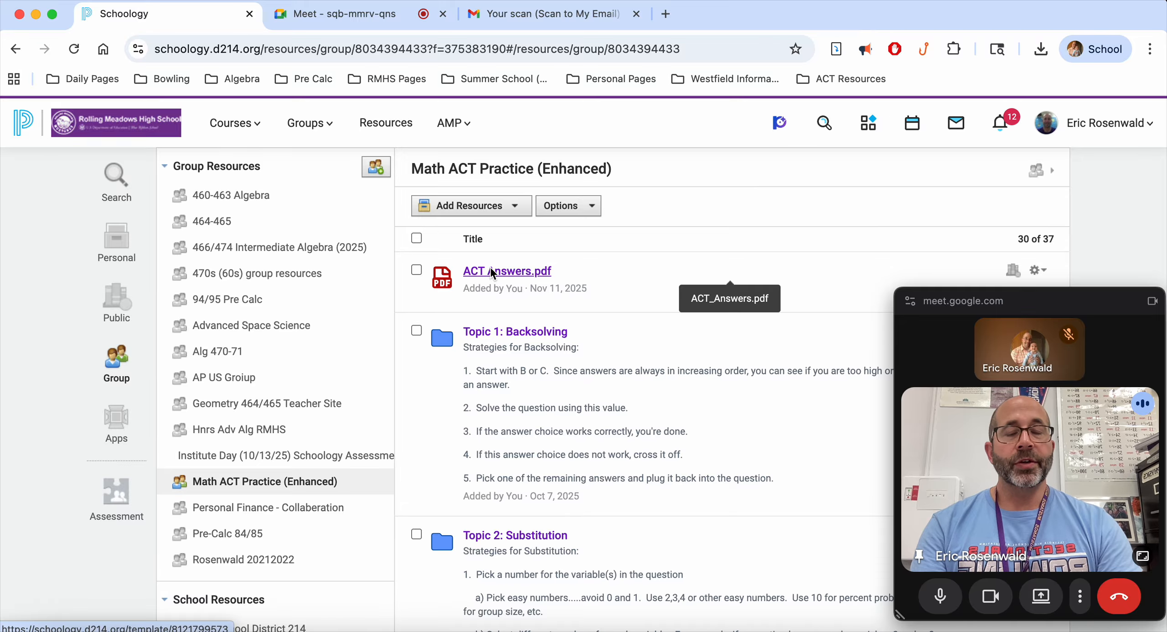
Look through the answer key in ACT Answers.pdf, and close the preview.
{"action": "left_click", "coordinate": [491, 269]}
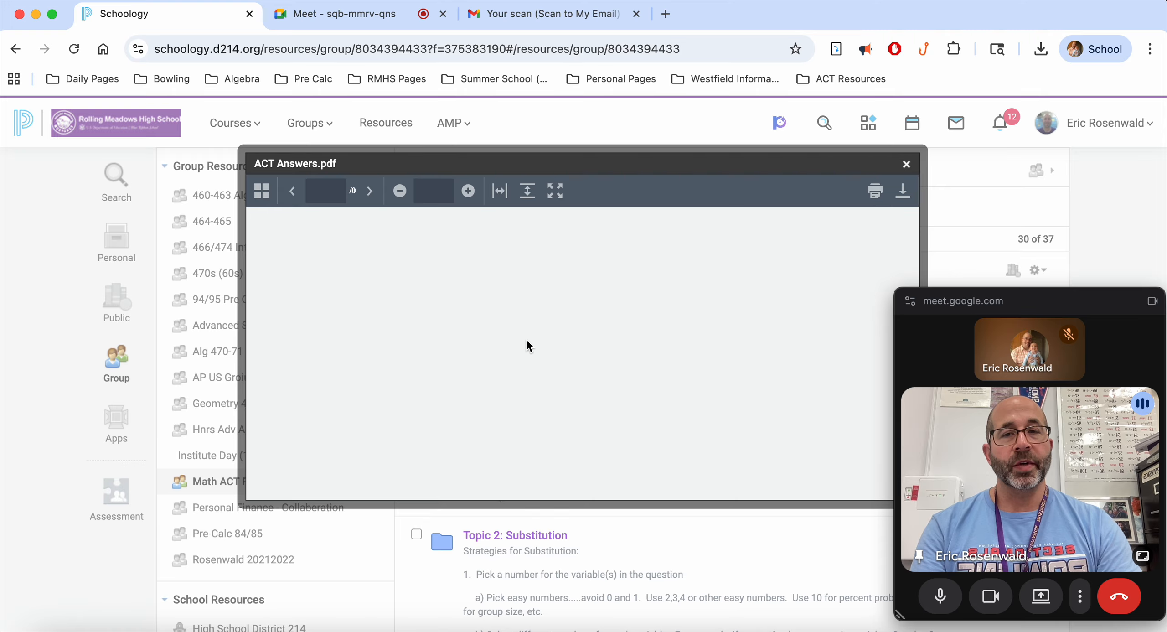
{"action": "scroll", "coordinate": [523, 313], "scroll_direction": "down", "scroll_amount": 3}
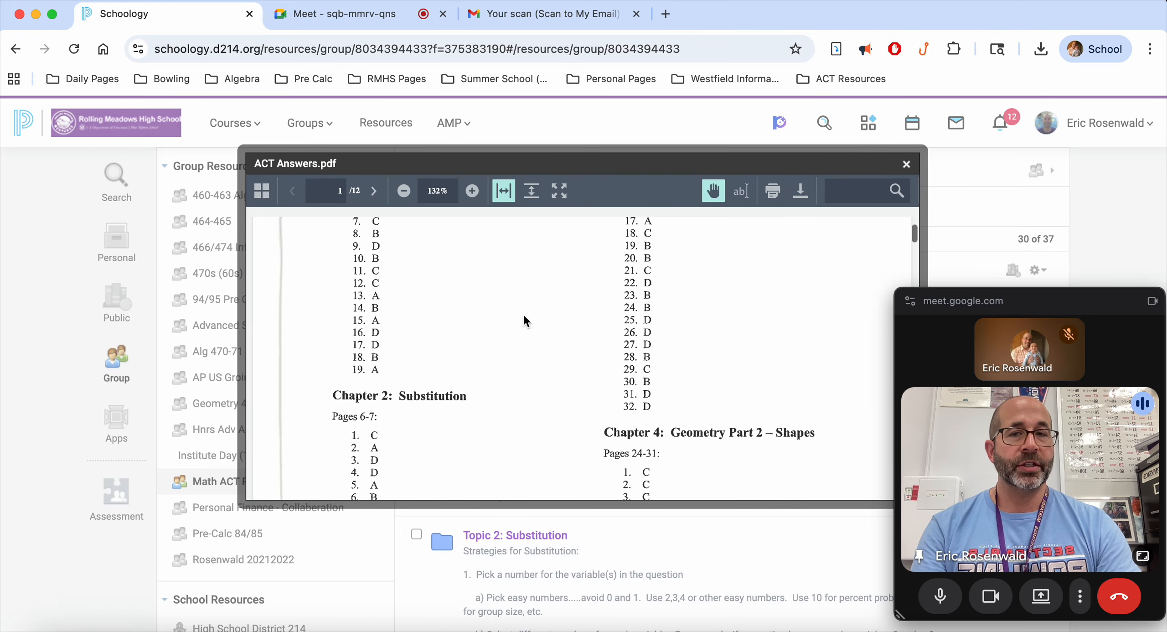
{"action": "scroll", "coordinate": [523, 315], "scroll_direction": "down", "scroll_amount": 20}
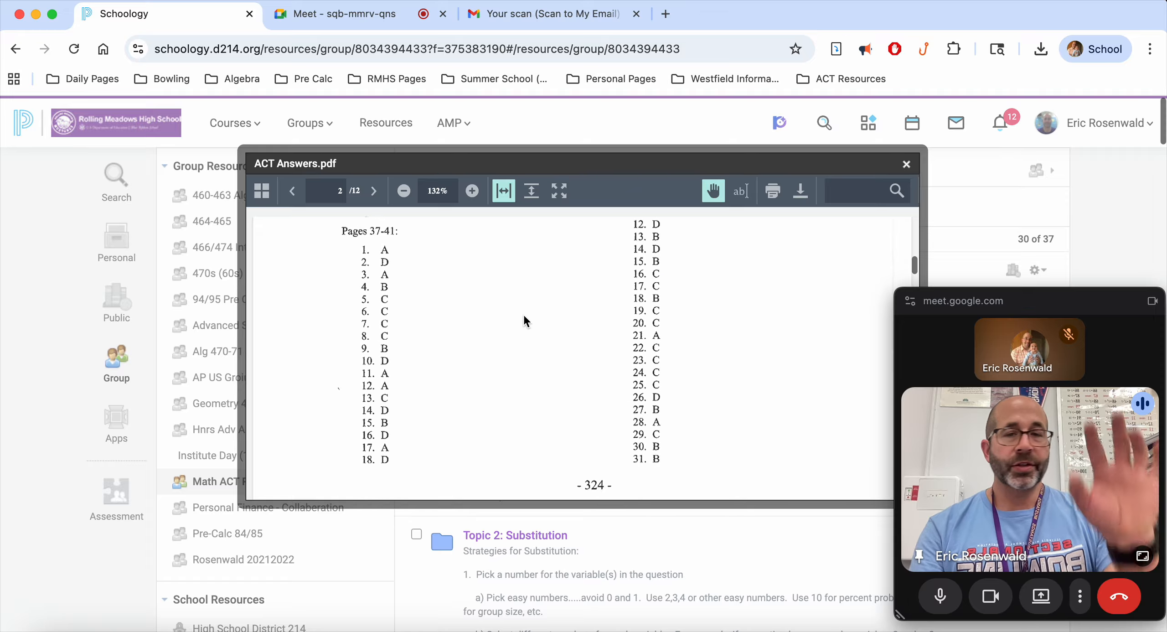
{"action": "scroll", "coordinate": [524, 314], "scroll_direction": "down", "scroll_amount": 20}
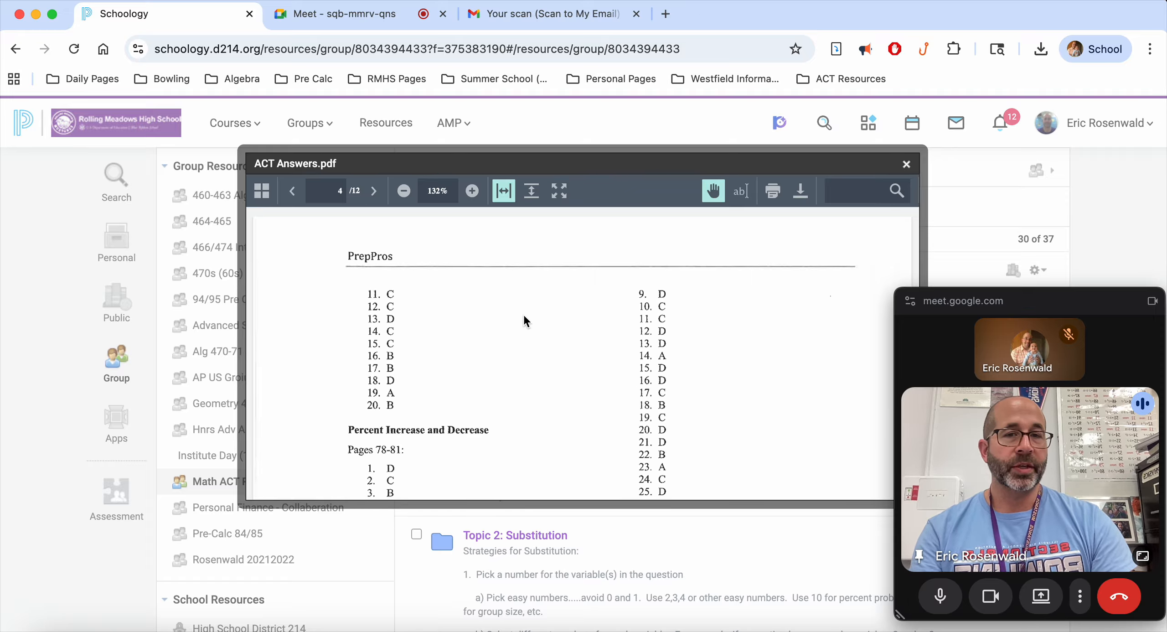
{"action": "scroll", "coordinate": [524, 313], "scroll_direction": "down", "scroll_amount": 5}
{"action": "left_click", "coordinate": [907, 163]}
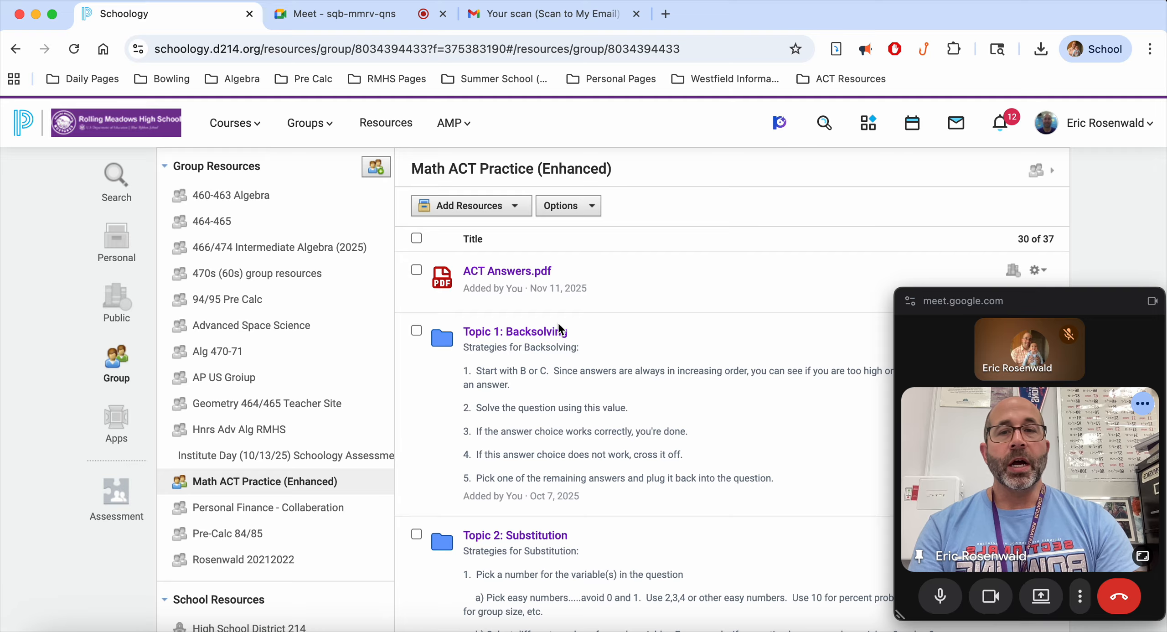
Open the Level 1 Questions bank inside the Topic 5: Lines folder.
{"action": "scroll", "coordinate": [492, 388], "scroll_direction": "down", "scroll_amount": 20}
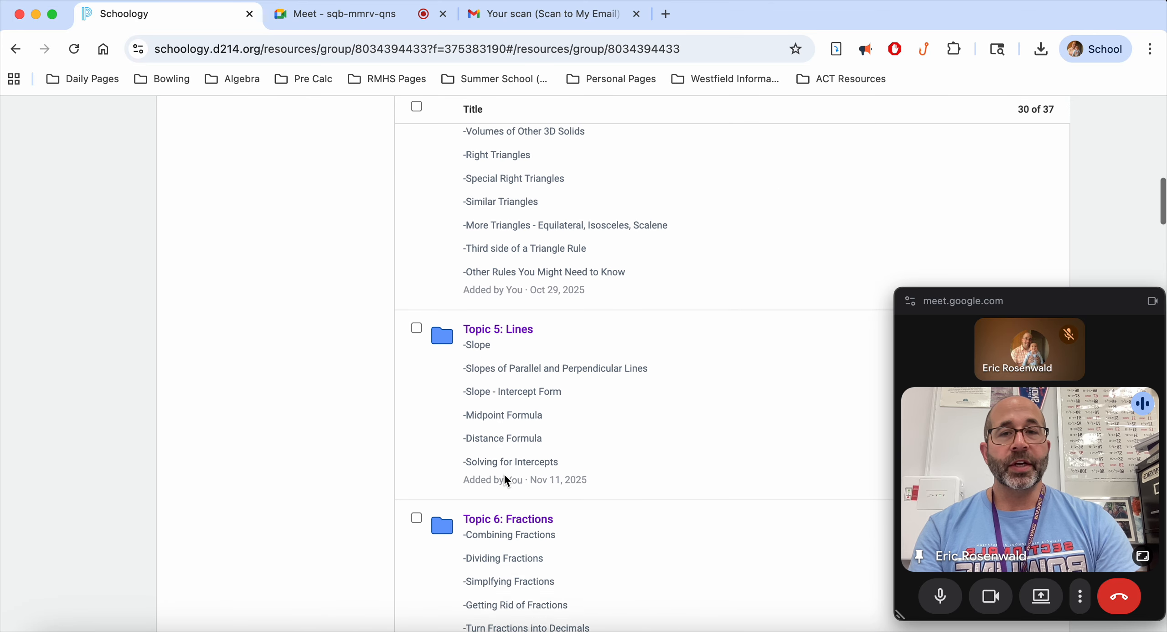
{"action": "scroll", "coordinate": [503, 474], "scroll_direction": "up", "scroll_amount": 5}
{"action": "scroll", "coordinate": [504, 474], "scroll_direction": "up", "scroll_amount": 4}
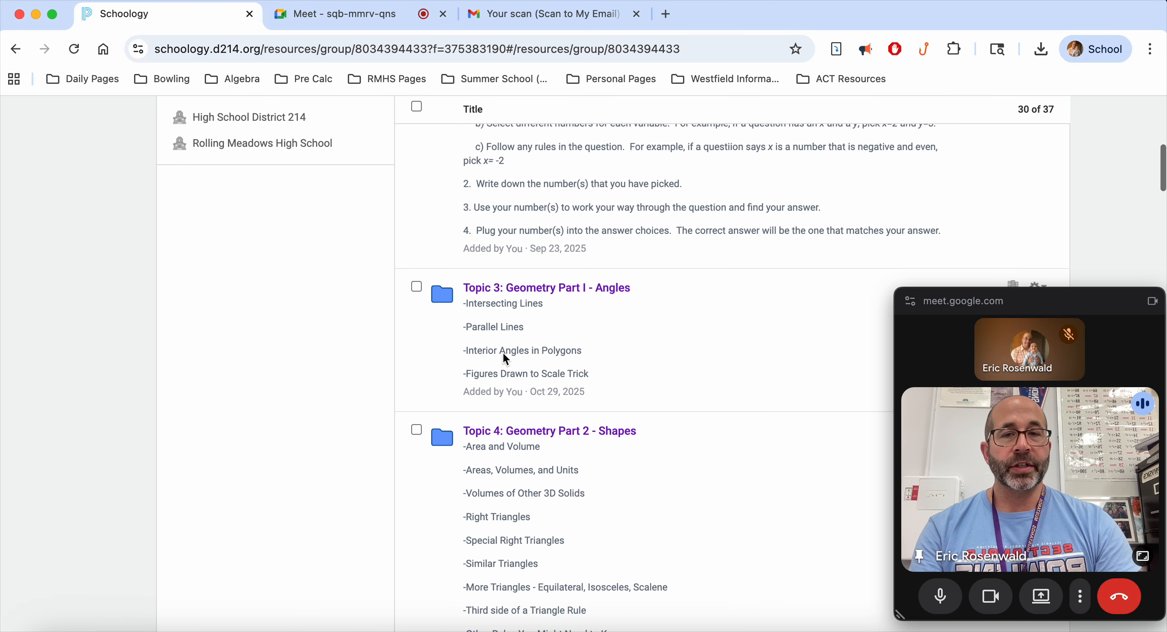
{"action": "scroll", "coordinate": [505, 320], "scroll_direction": "up", "scroll_amount": 7}
{"action": "scroll", "coordinate": [505, 319], "scroll_direction": "down", "scroll_amount": 13}
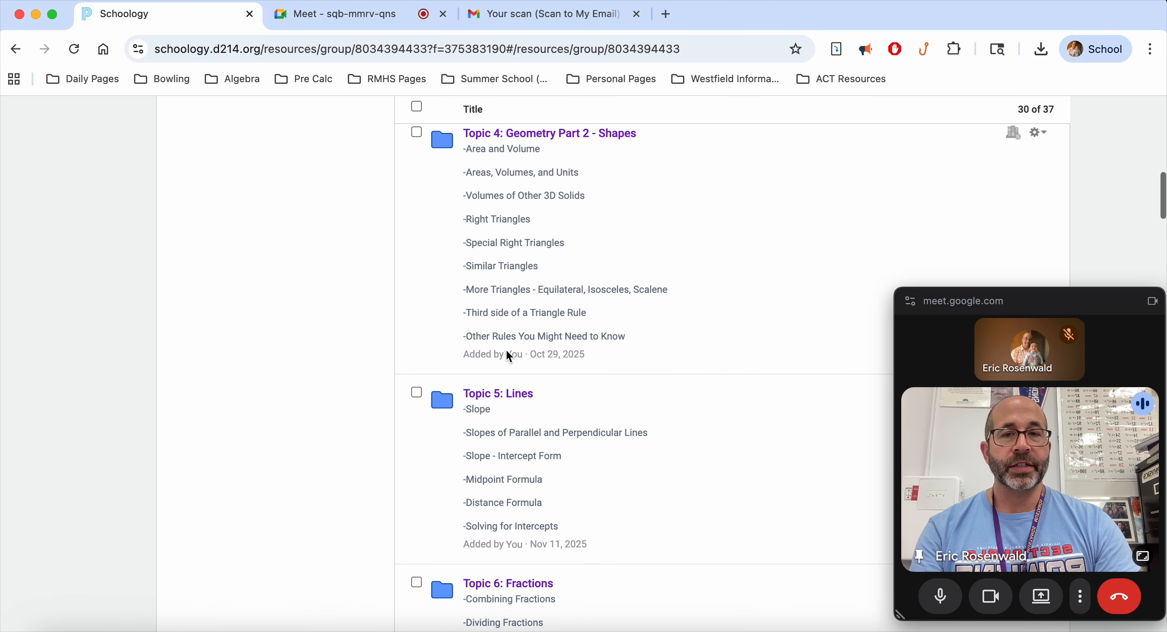
{"action": "left_click", "coordinate": [501, 393]}
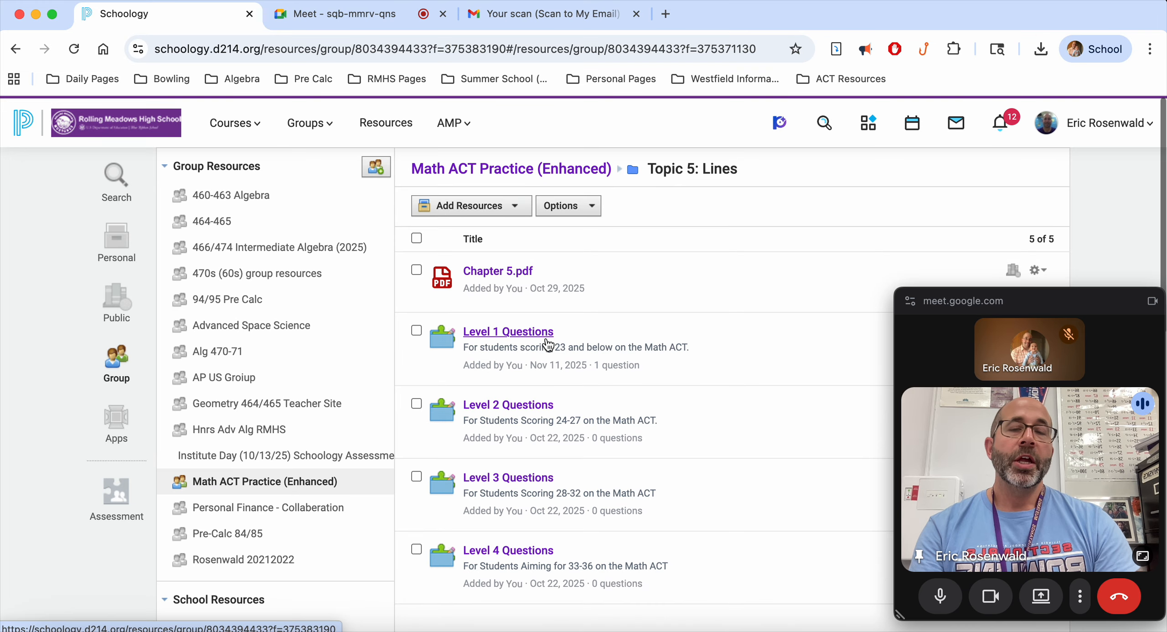
{"action": "left_click", "coordinate": [533, 333]}
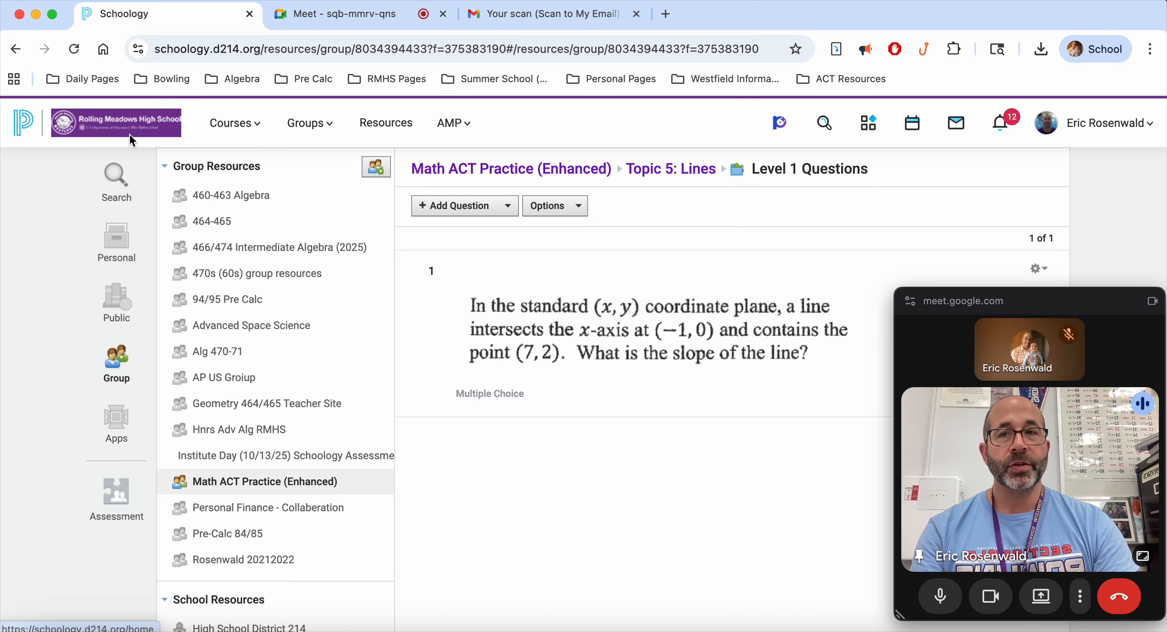
Switch to Chapter_5.pdf, capture a screenshot of only question 2's midpoint wording, and return to the Level 1 Questions bank in the browser.
{"action": "left_click", "coordinate": [36, 14]}
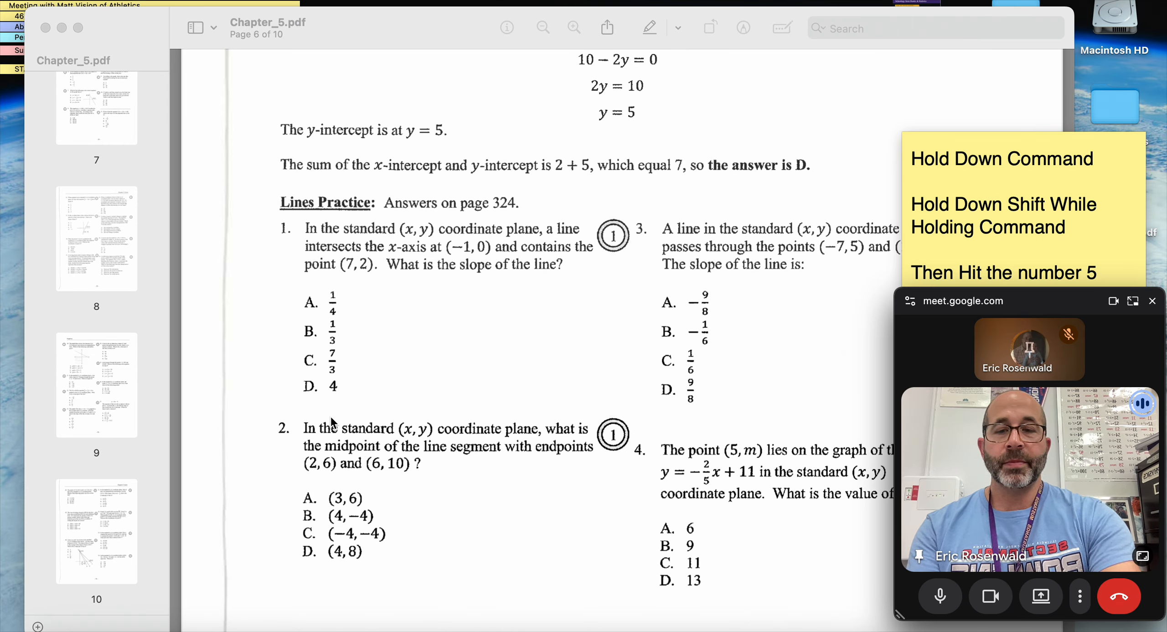
{"action": "key", "text": "super+shift+5"}
{"action": "left_click_drag", "start_coordinate": [337, 227], "coordinate": [338, 426]}
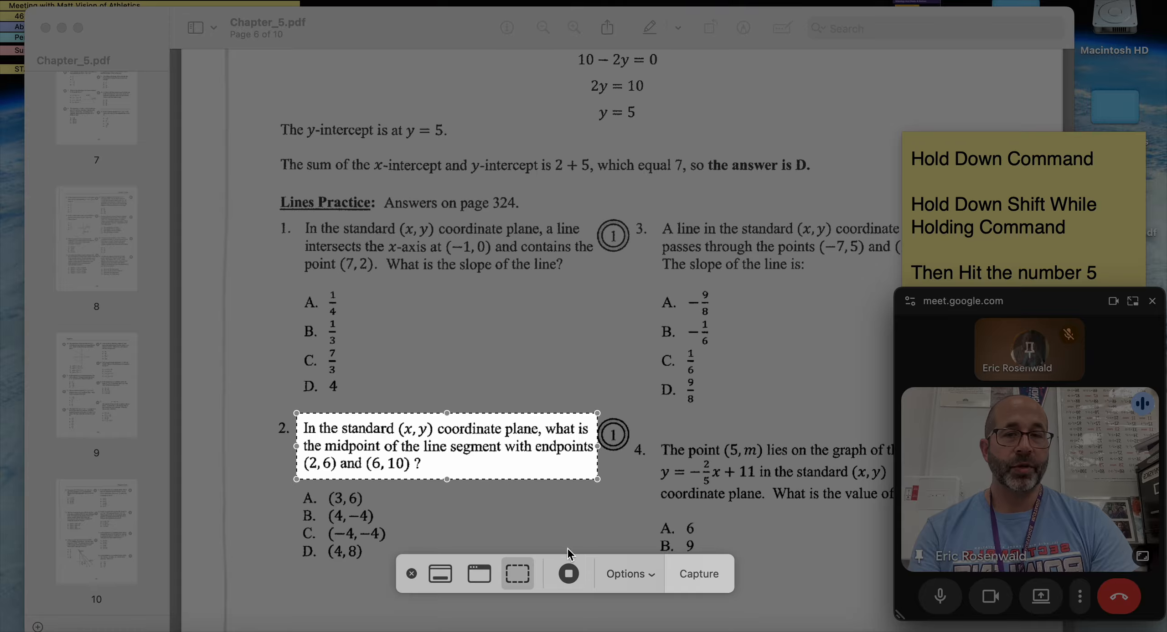
{"action": "left_click", "coordinate": [702, 573]}
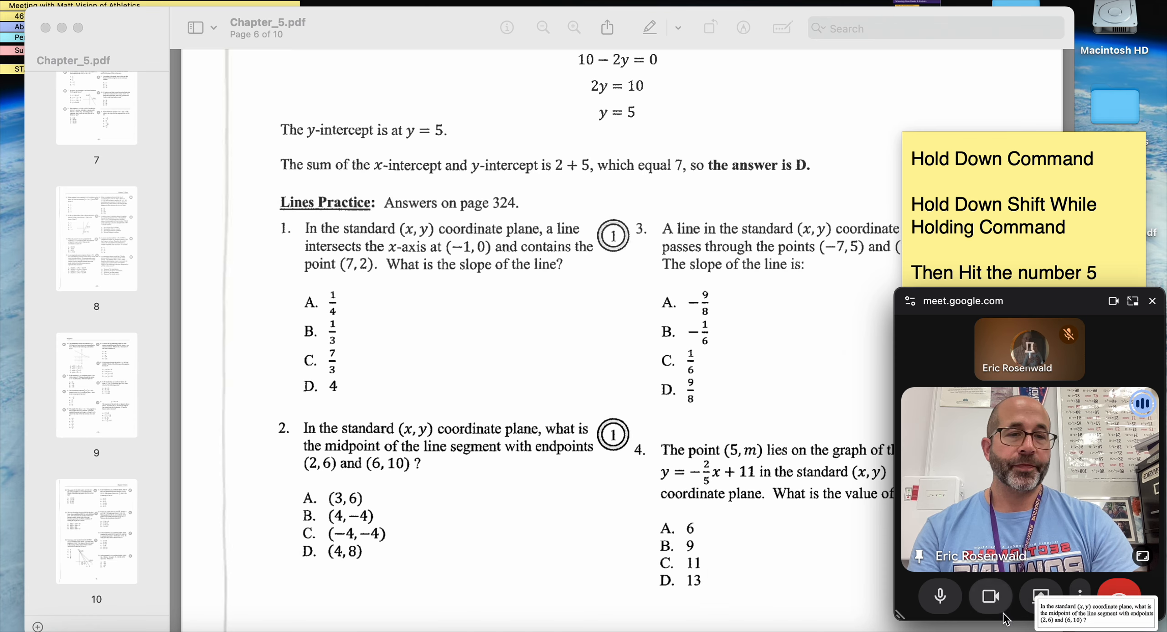
{"action": "left_click", "coordinate": [1060, 631]}
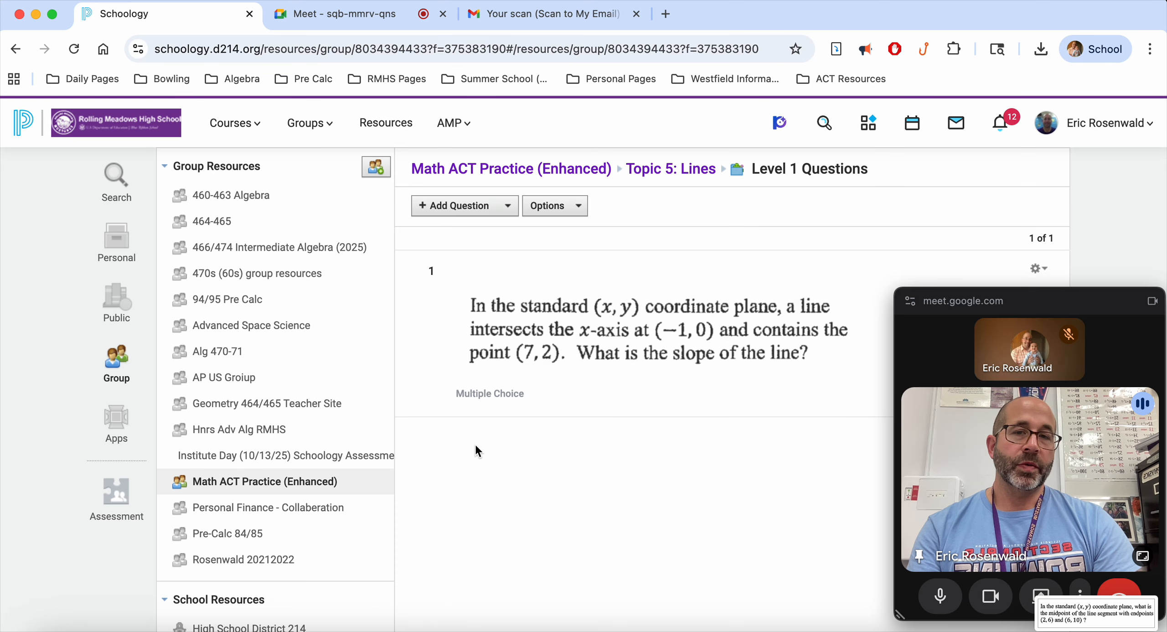
Start a new multiple choice question and insert the 12.26.11 PM desktop screenshot as the question's image.
{"action": "left_click", "coordinate": [447, 206]}
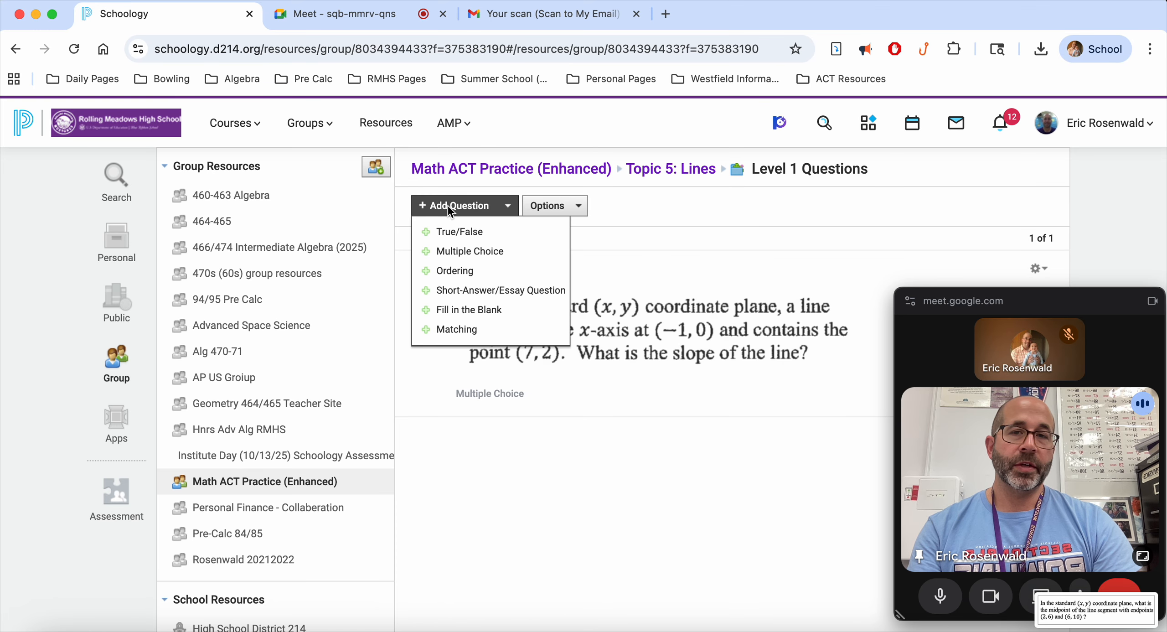
{"action": "left_click", "coordinate": [463, 252]}
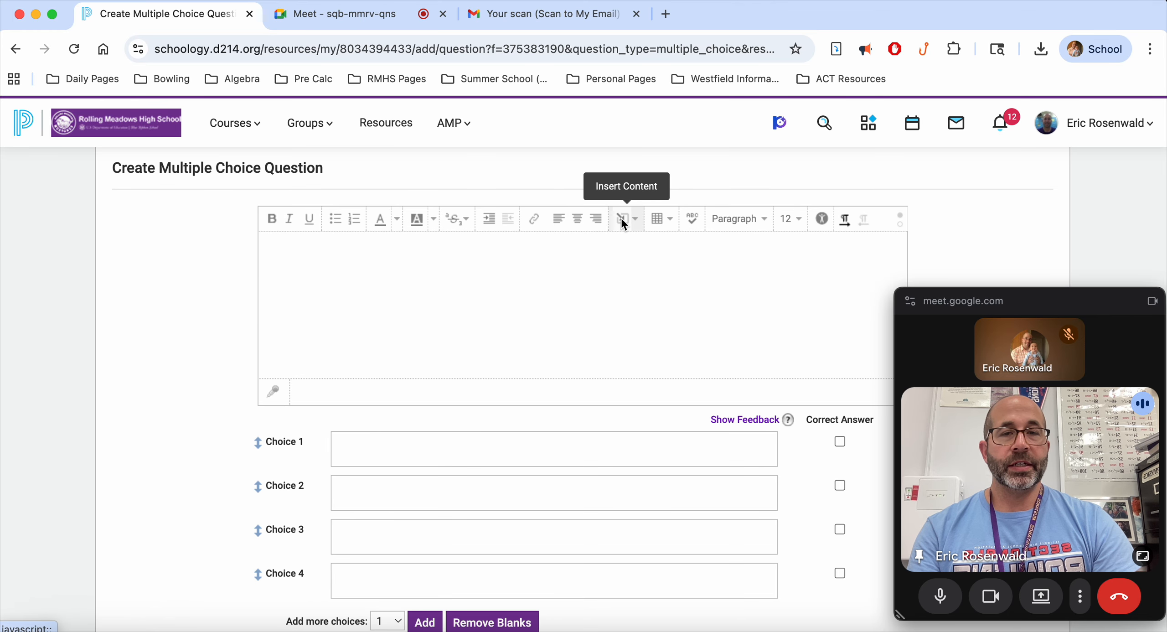
{"action": "left_click", "coordinate": [628, 221]}
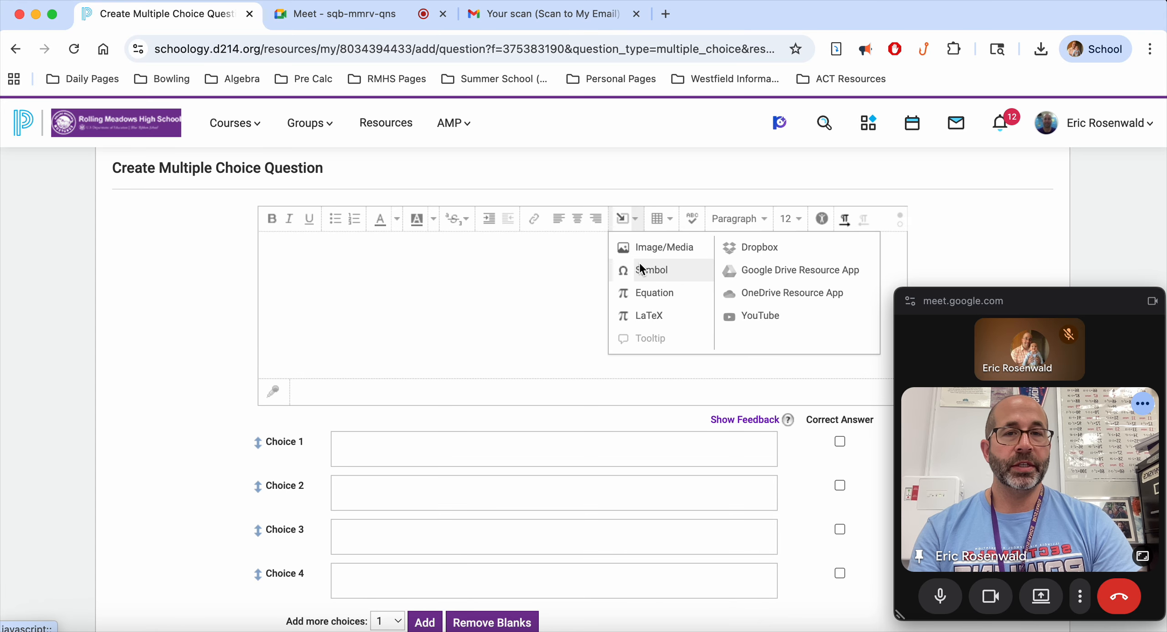
{"action": "left_click", "coordinate": [642, 246]}
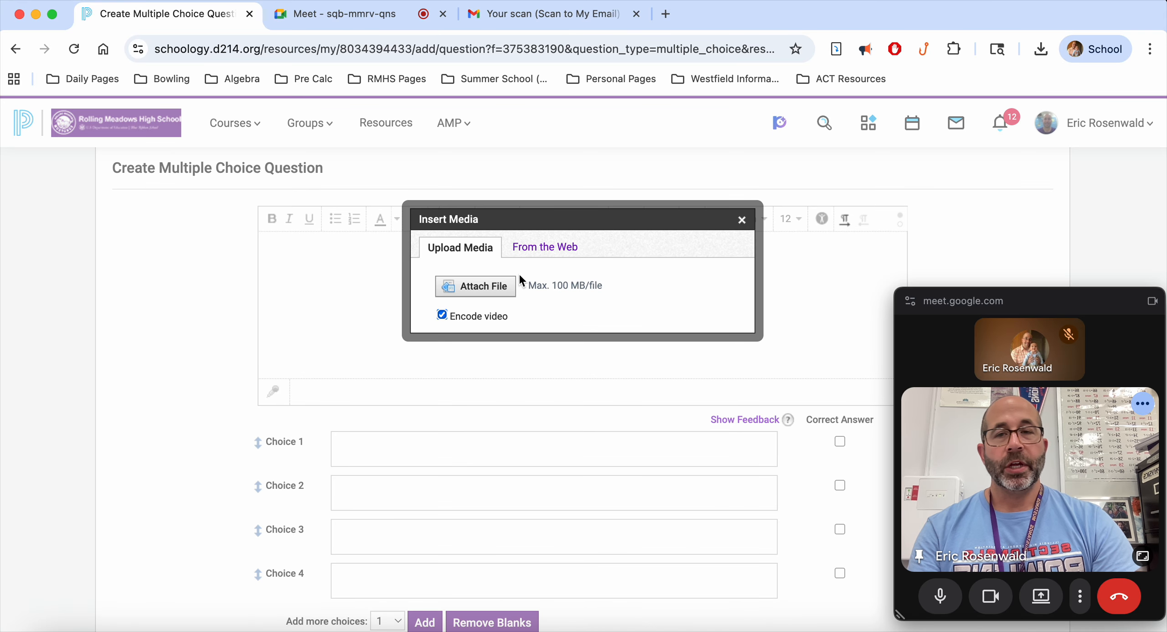
{"action": "left_click", "coordinate": [484, 287]}
{"action": "scroll", "coordinate": [192, 316], "scroll_direction": "down", "scroll_amount": 3}
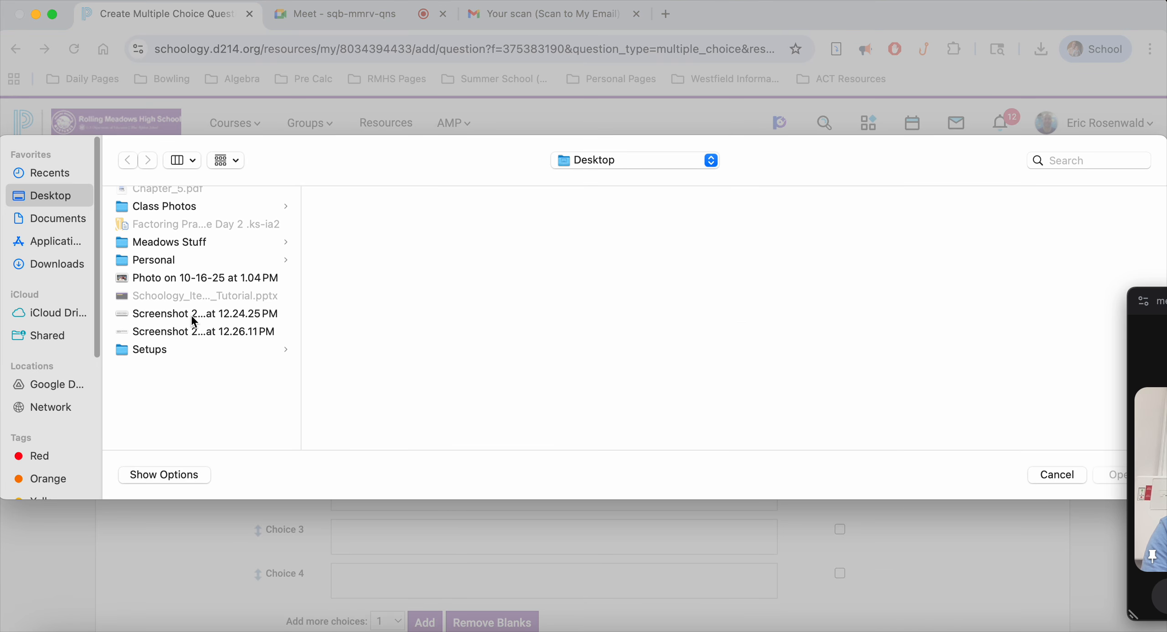
{"action": "left_click", "coordinate": [199, 413]}
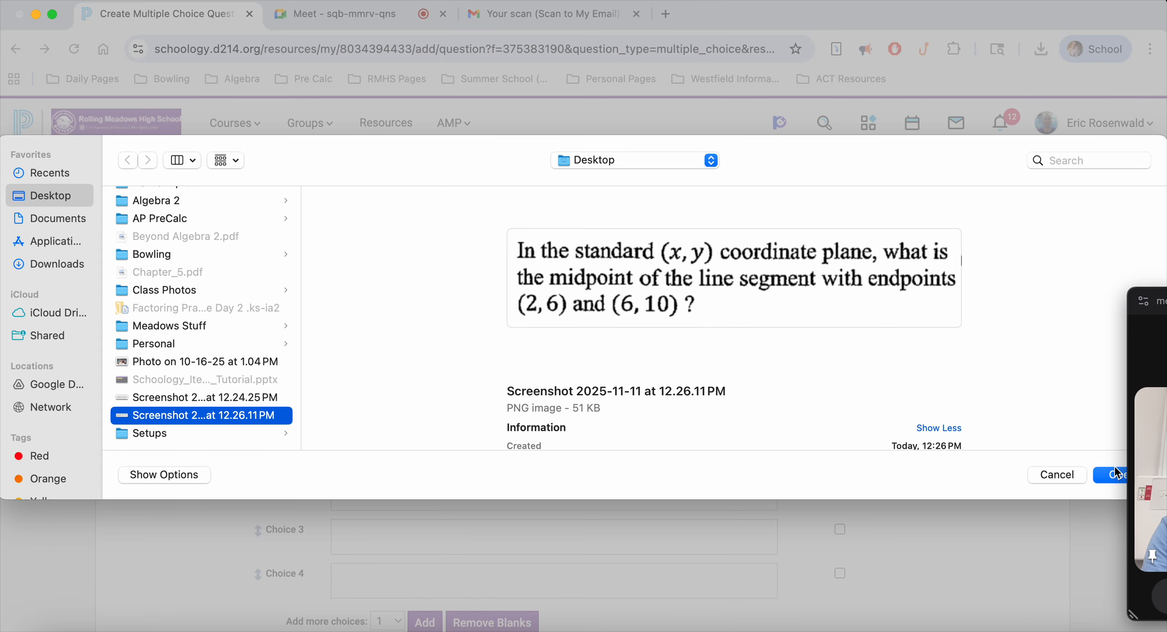
{"action": "left_click", "coordinate": [1114, 474]}
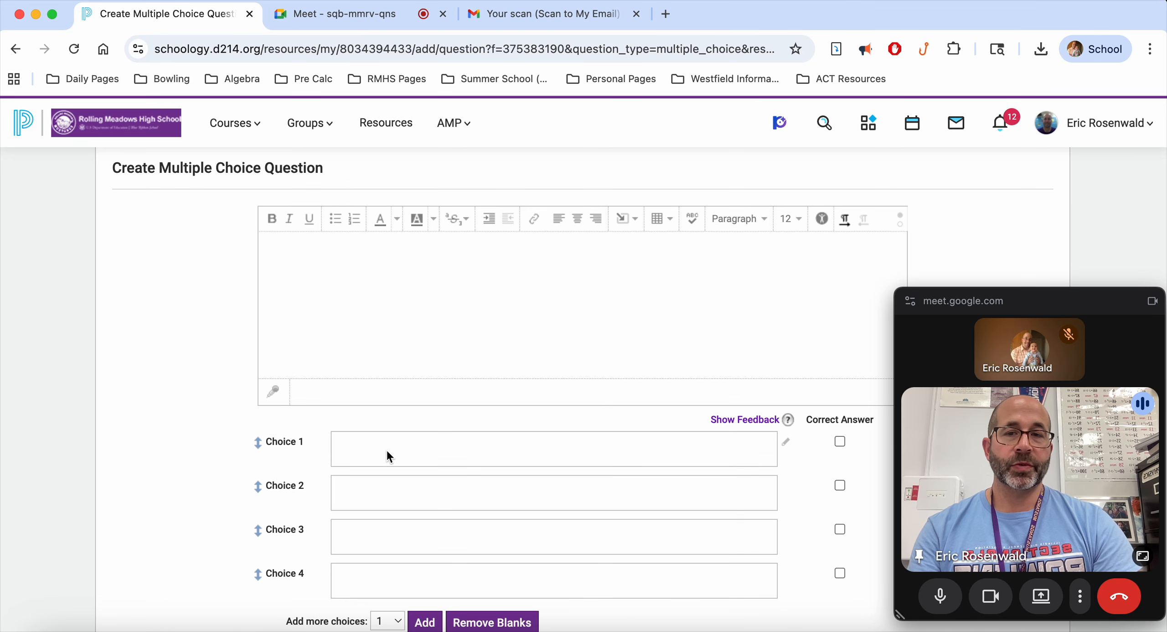
Fill in the four answer choices as (3,6), (4,-4), (-4,-4) and (4,8).
{"action": "left_click", "coordinate": [382, 449]}
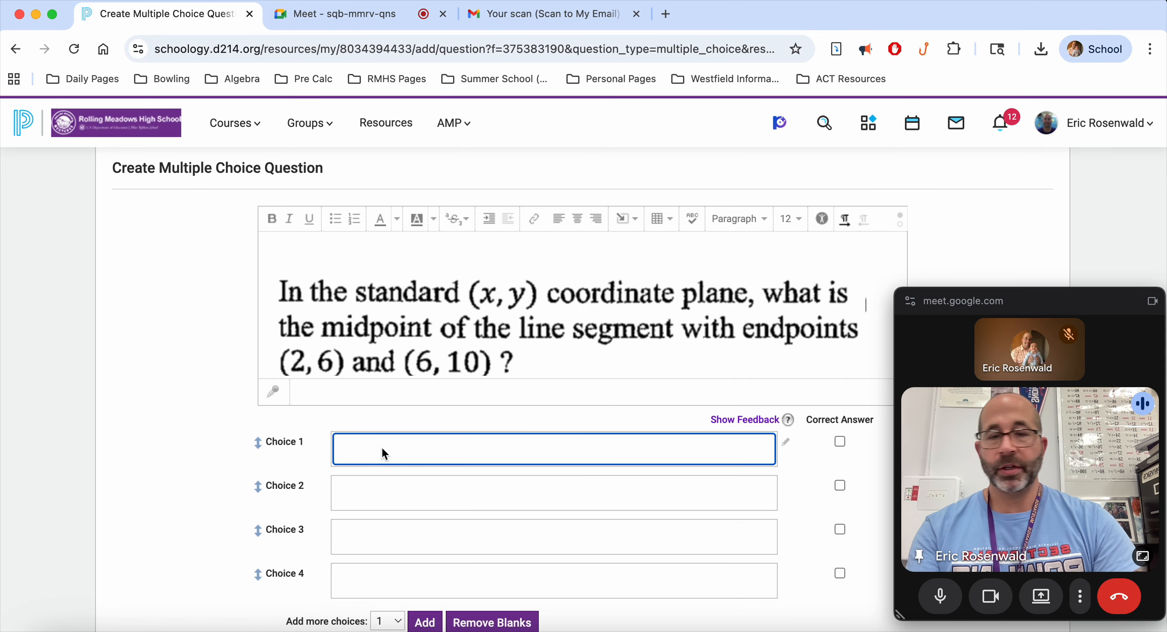
{"action": "type", "text": "(3,6)"}
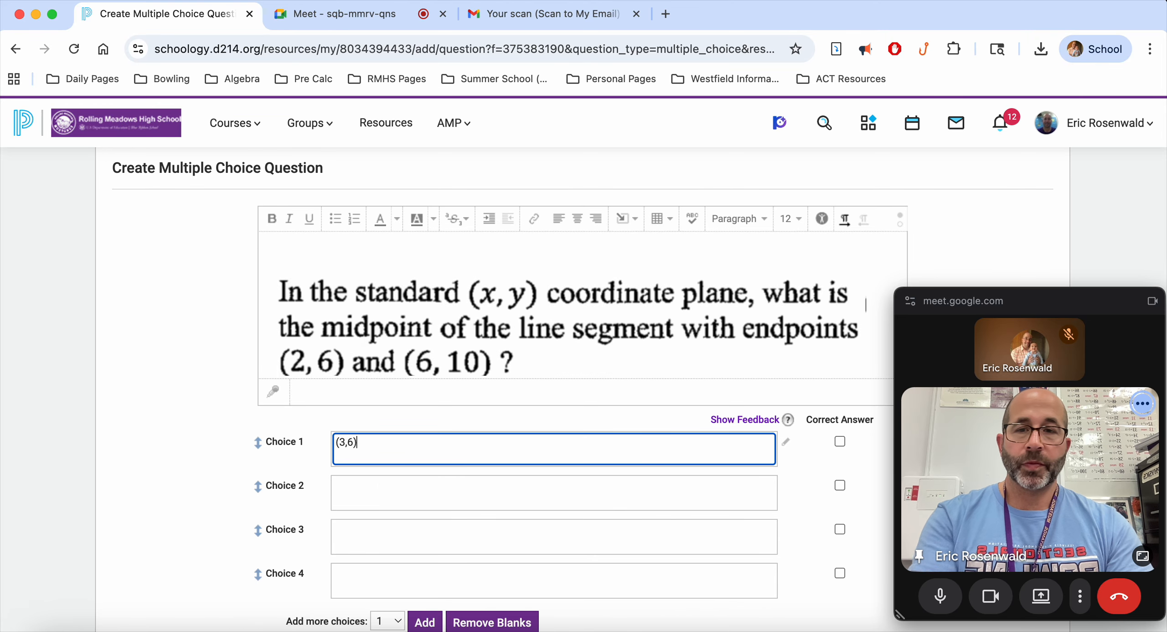
{"action": "left_click", "coordinate": [363, 496]}
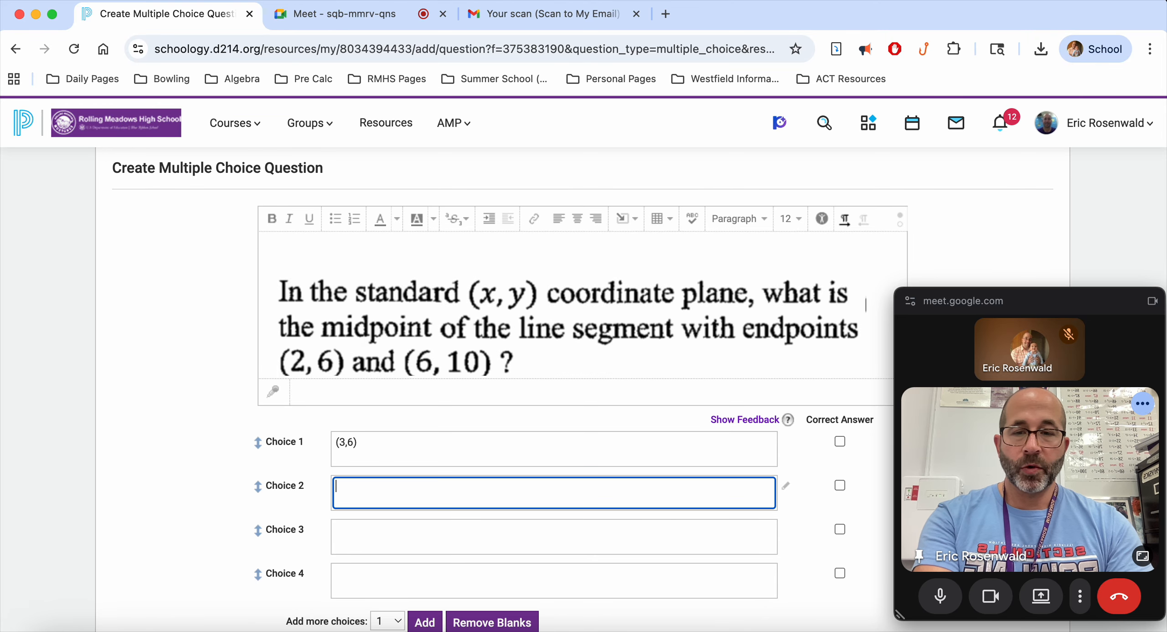
{"action": "type", "text": "(4,-4)"}
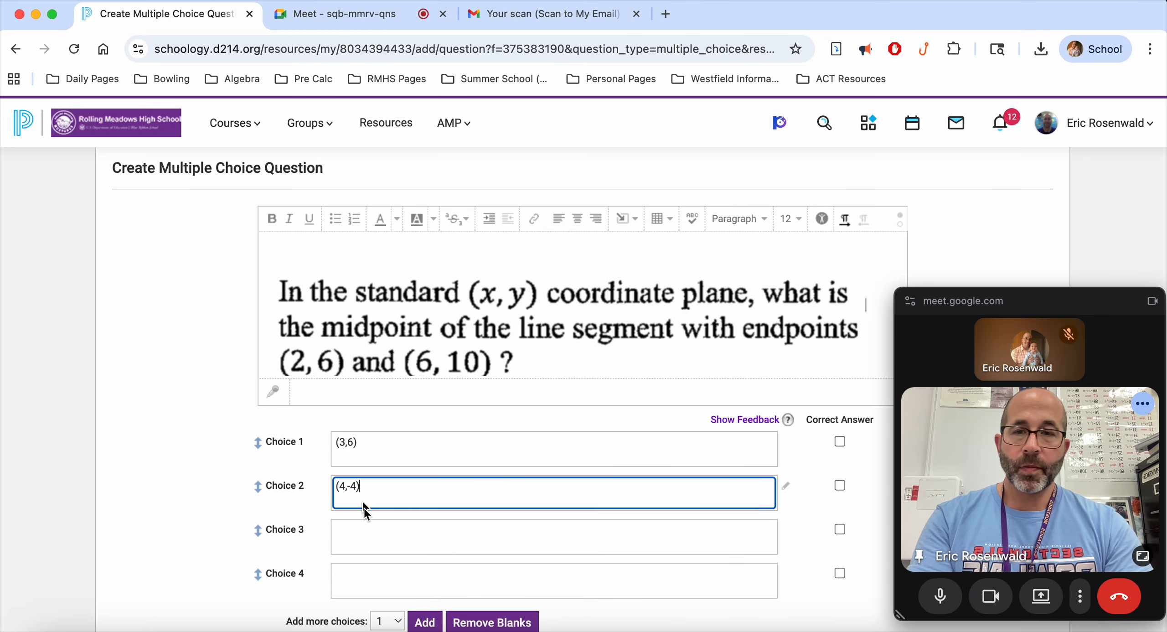
{"action": "left_click", "coordinate": [371, 540]}
{"action": "type", "text": "("}
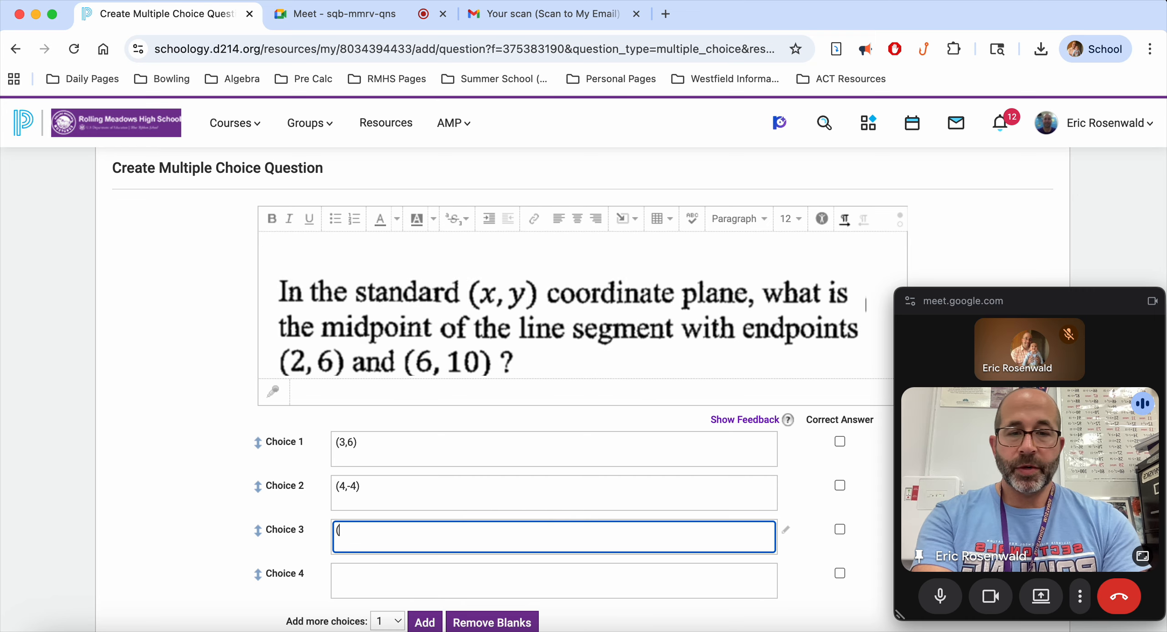
{"action": "type", "text": "-4,-4)"}
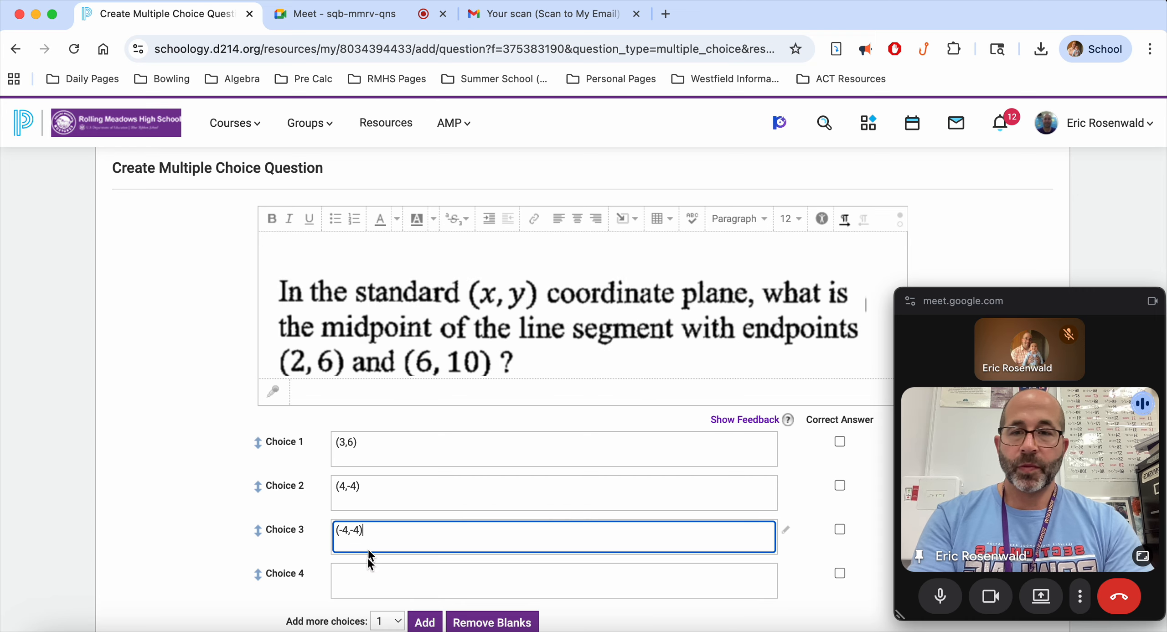
{"action": "left_click", "coordinate": [359, 584]}
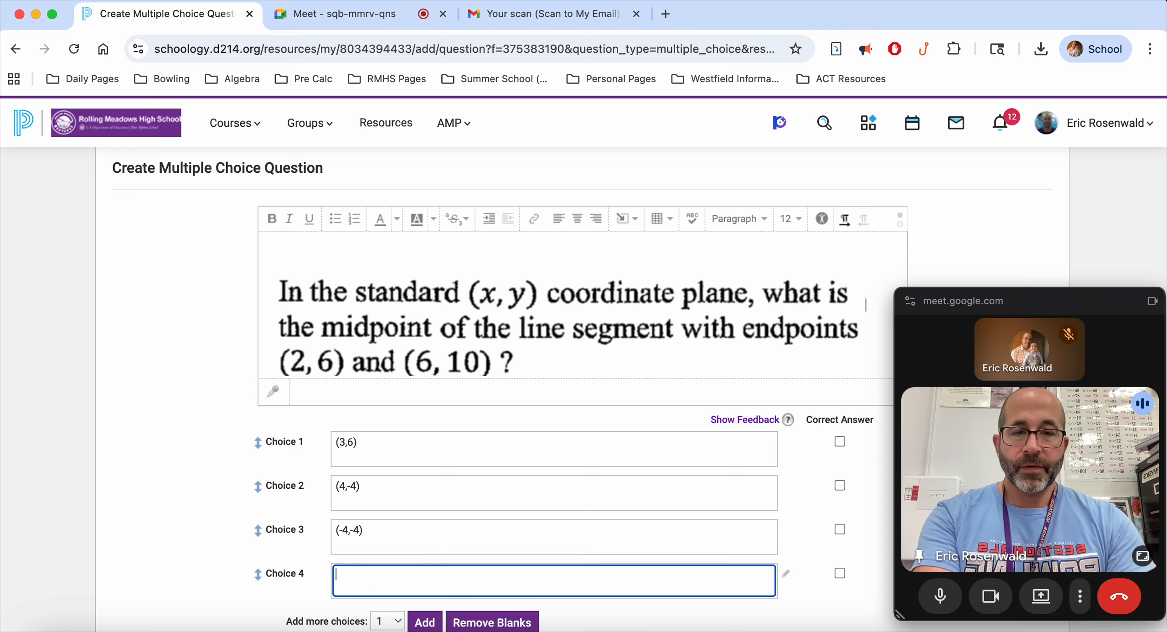
{"action": "type", "text": "(4,8"}
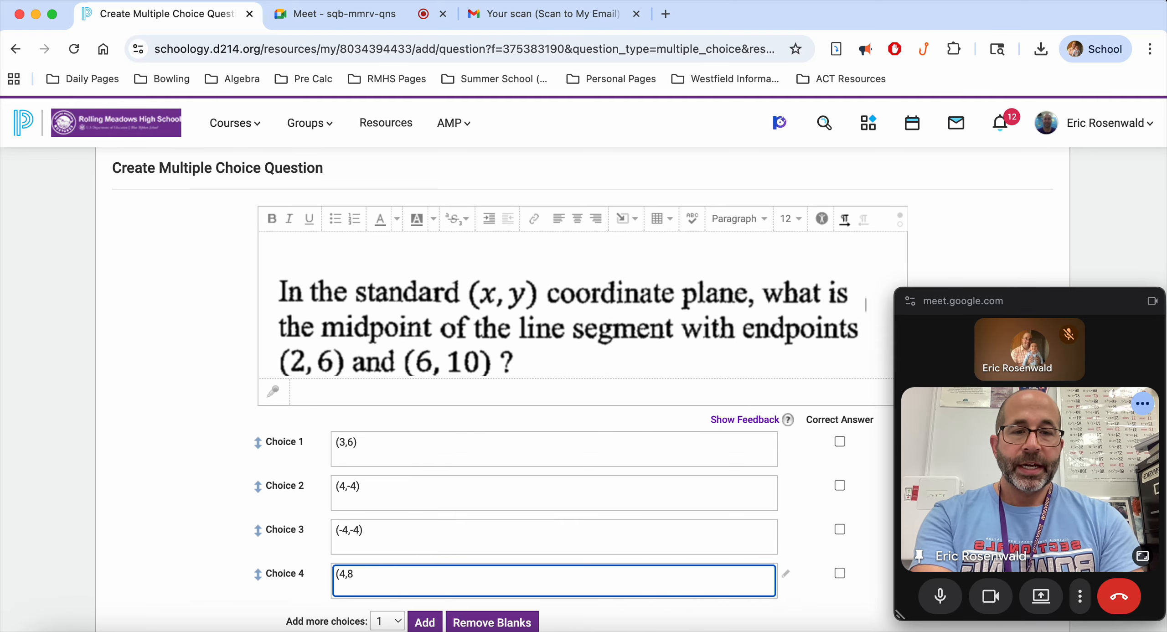
{"action": "type", "text": ")"}
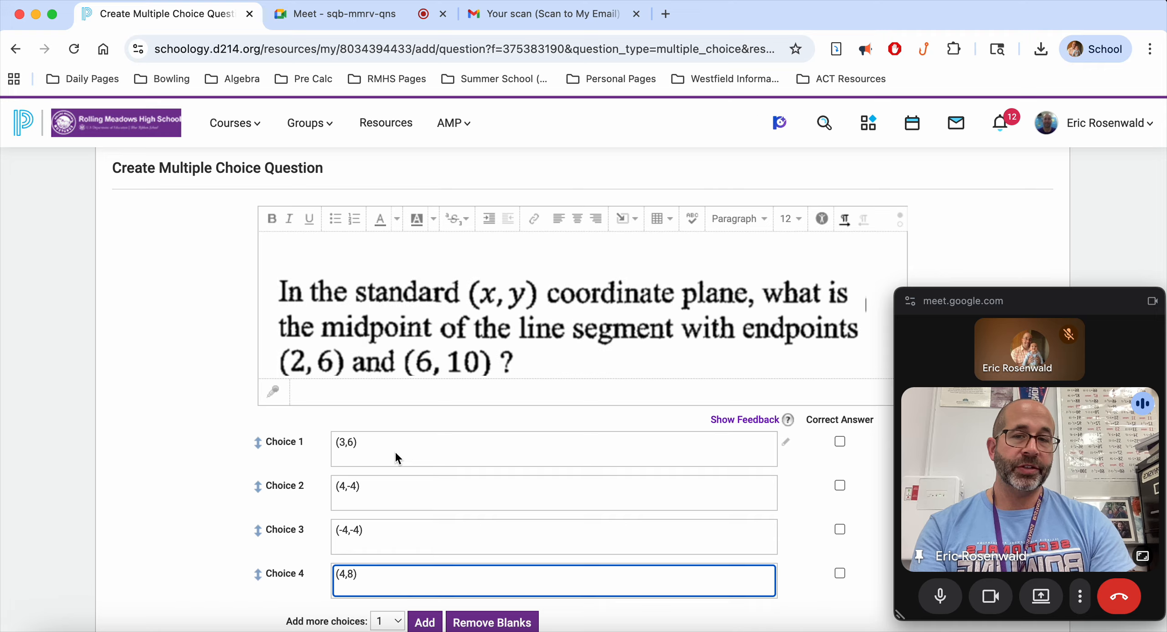
View the insertable content types in Choice 1's rich text editor, and leave it without saving changes.
{"action": "left_click", "coordinate": [785, 441]}
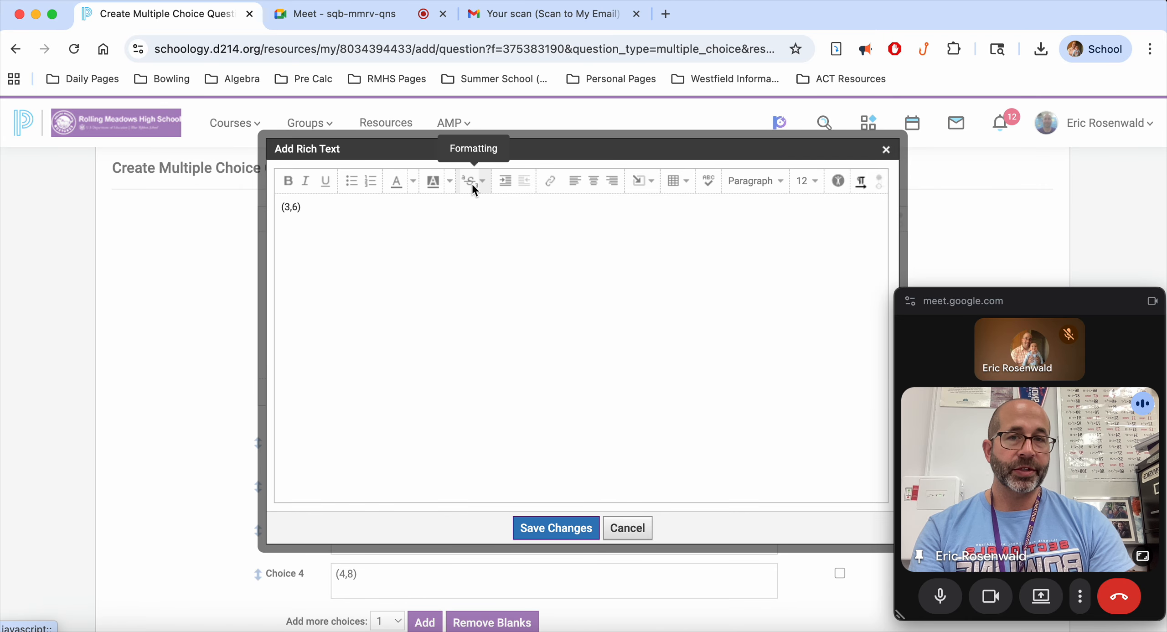
{"action": "left_click", "coordinate": [654, 183]}
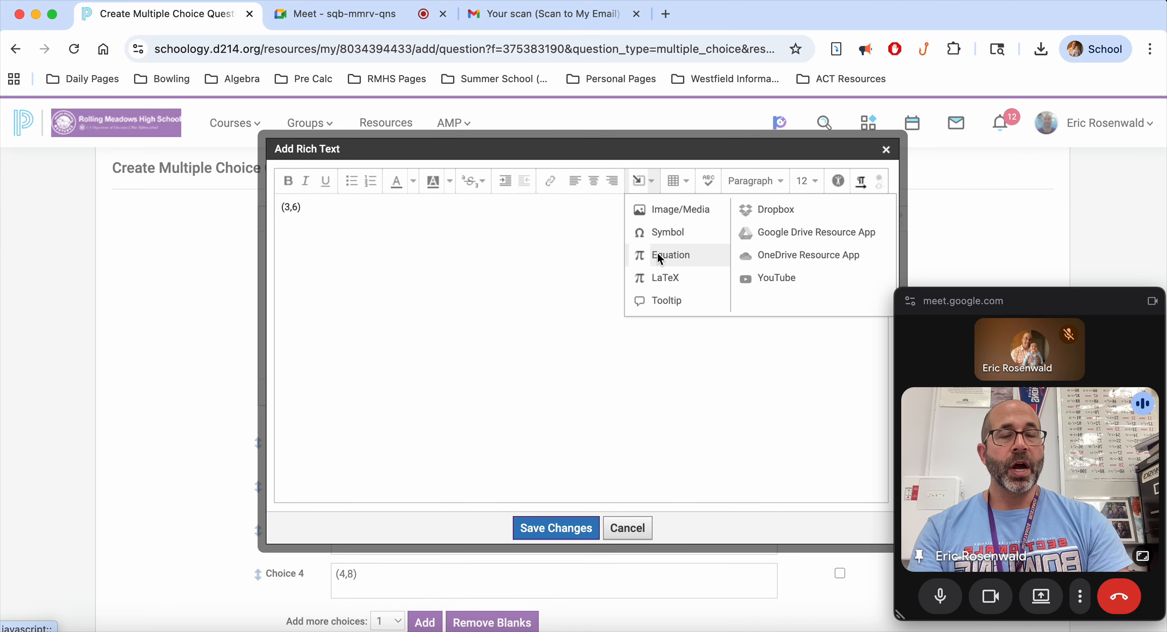
{"action": "left_click", "coordinate": [627, 529]}
Mark Choice 4, (4,8), as the correct answer and create the question.
{"action": "scroll", "coordinate": [387, 380], "scroll_direction": "down", "scroll_amount": 5}
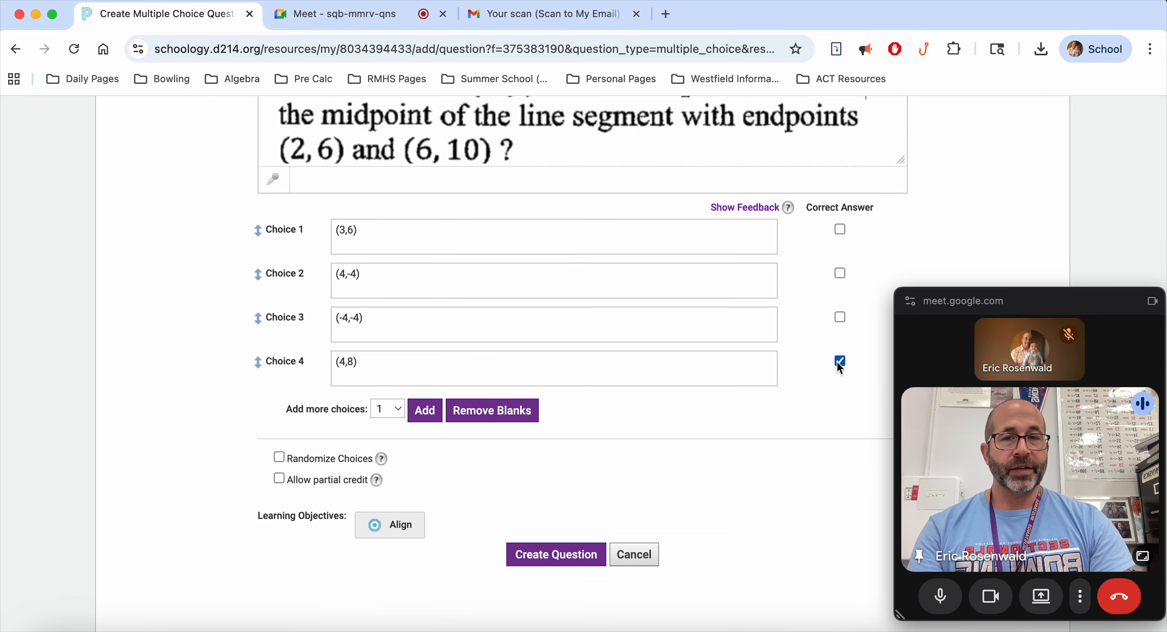
{"action": "left_click", "coordinate": [577, 552]}
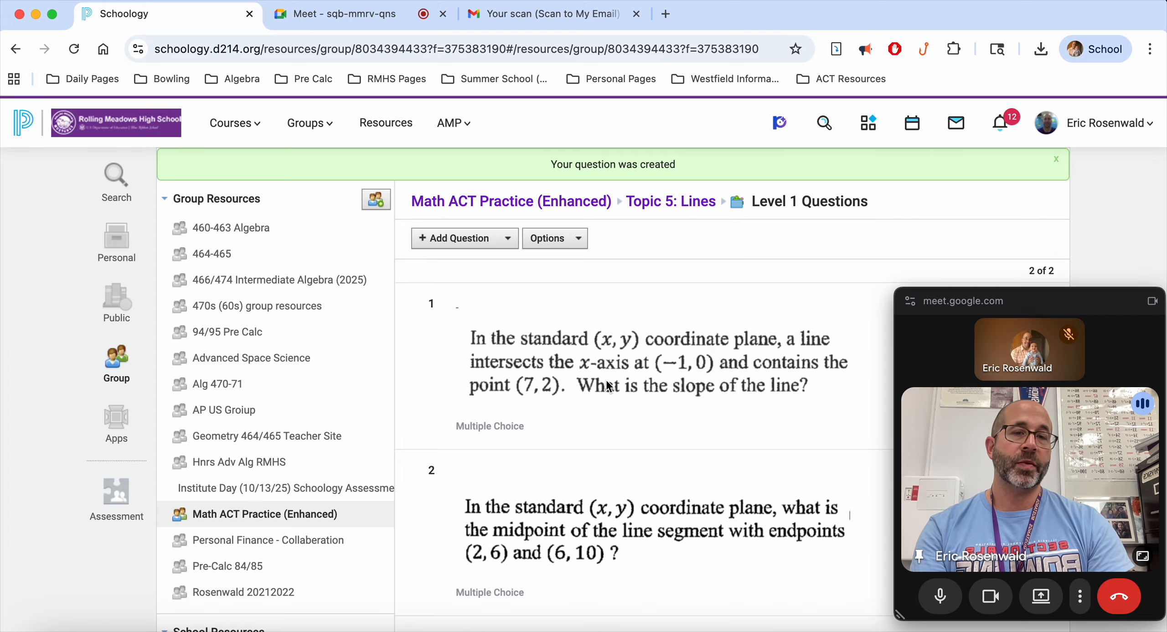
Open the INTERM ALGEBRA 466 Block 4 course and start a new test/quiz in its materials.
{"action": "left_click", "coordinate": [232, 127]}
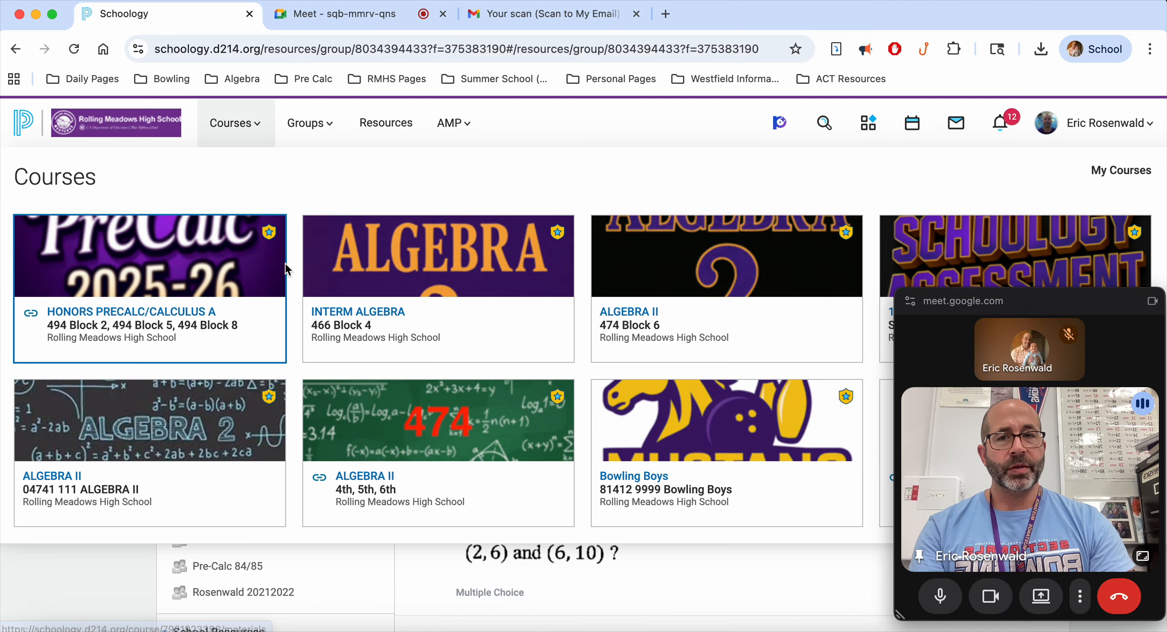
{"action": "left_click", "coordinate": [469, 276]}
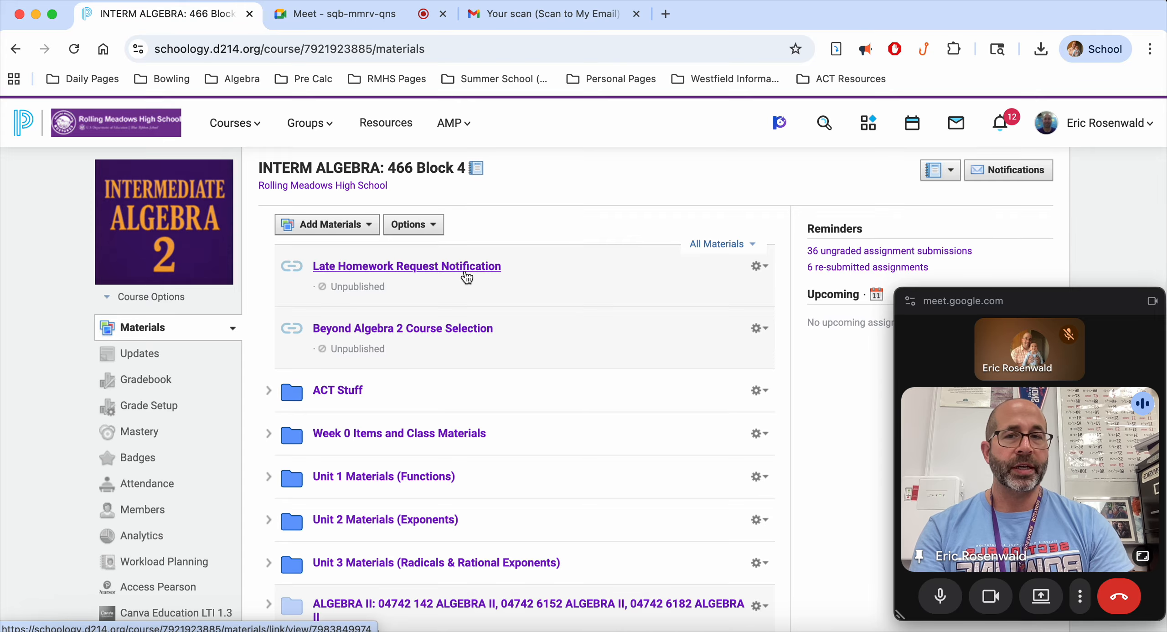
{"action": "scroll", "coordinate": [468, 277], "scroll_direction": "down", "scroll_amount": 3}
{"action": "left_click_drag", "start_coordinate": [464, 271], "coordinate": [348, 296]}
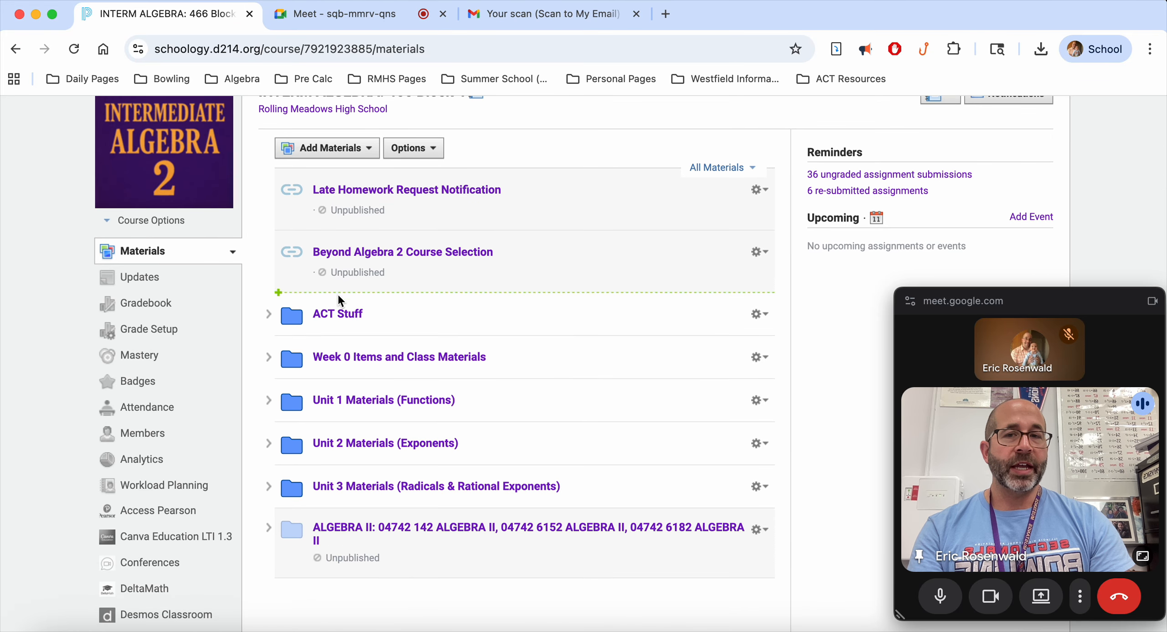
{"action": "left_click_drag", "start_coordinate": [349, 127], "coordinate": [364, 230]}
{"action": "left_click", "coordinate": [360, 149]}
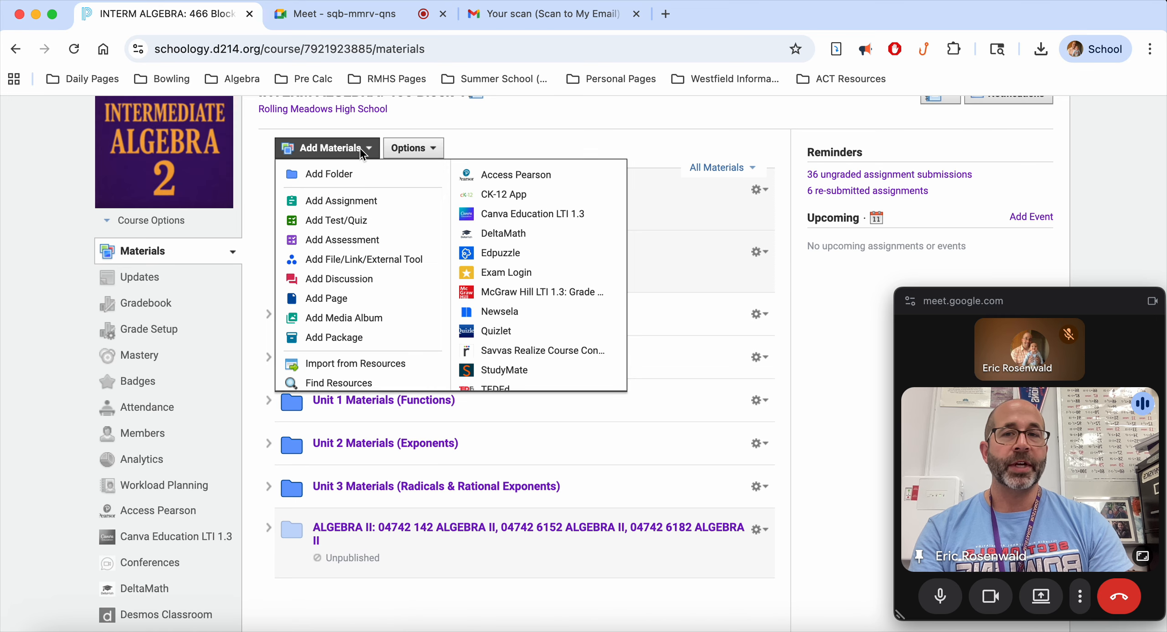
{"action": "left_click", "coordinate": [351, 221]}
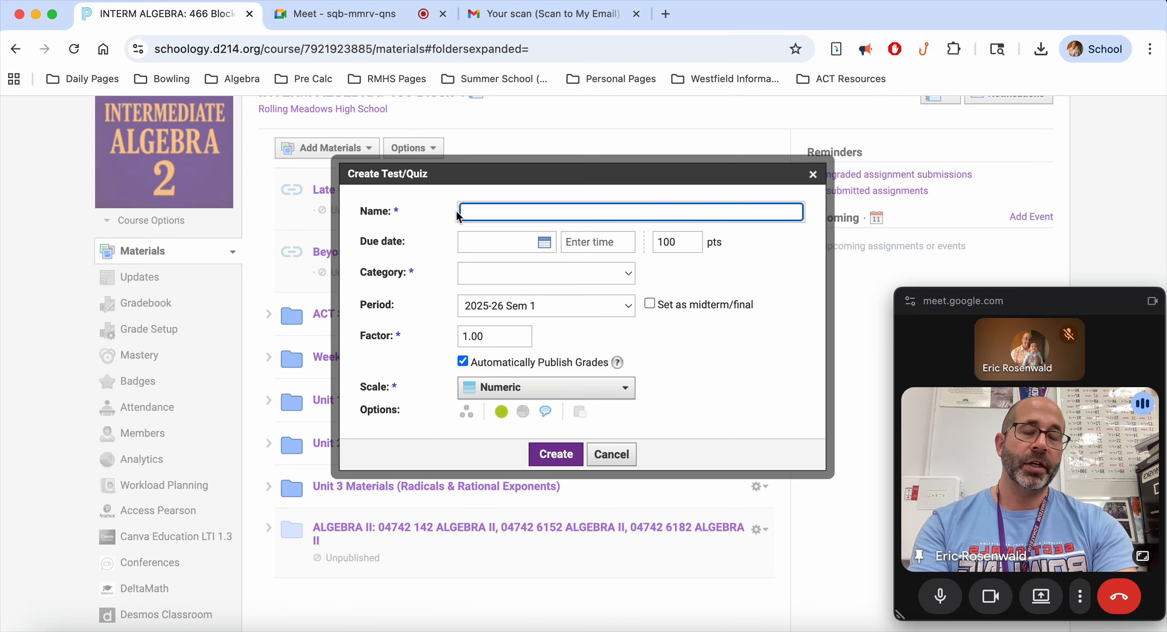
Create the quiz as Sandbox, due 11/18/25, in the ACT/Warm up category.
{"action": "type", "text": "Sandbo"}
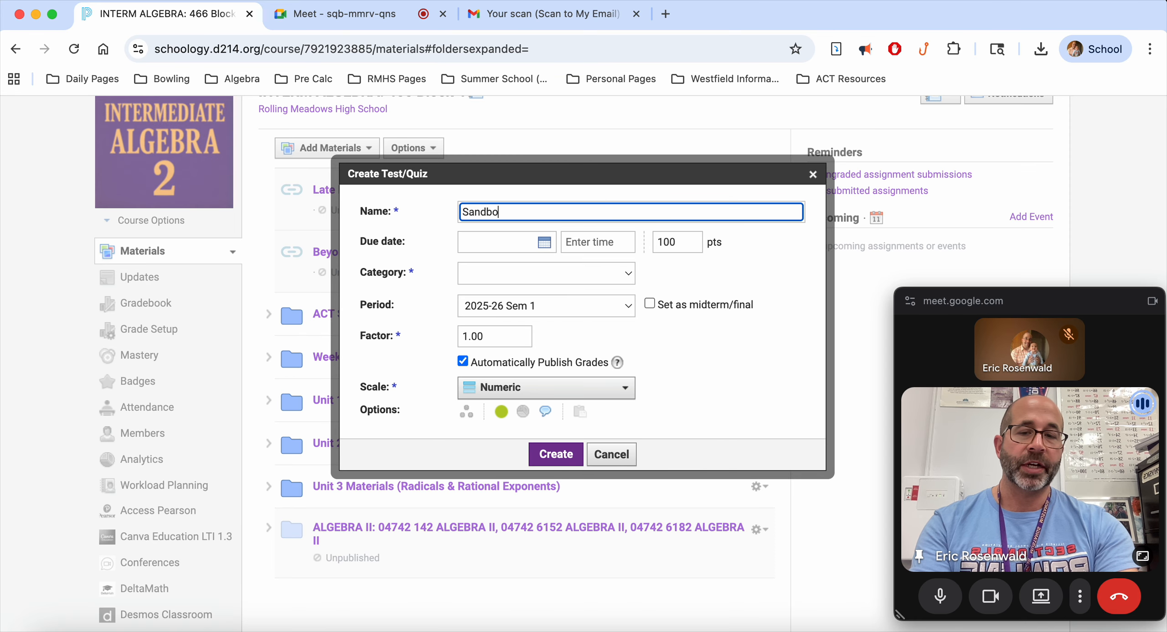
{"action": "type", "text": "x"}
{"action": "left_click", "coordinate": [533, 252]}
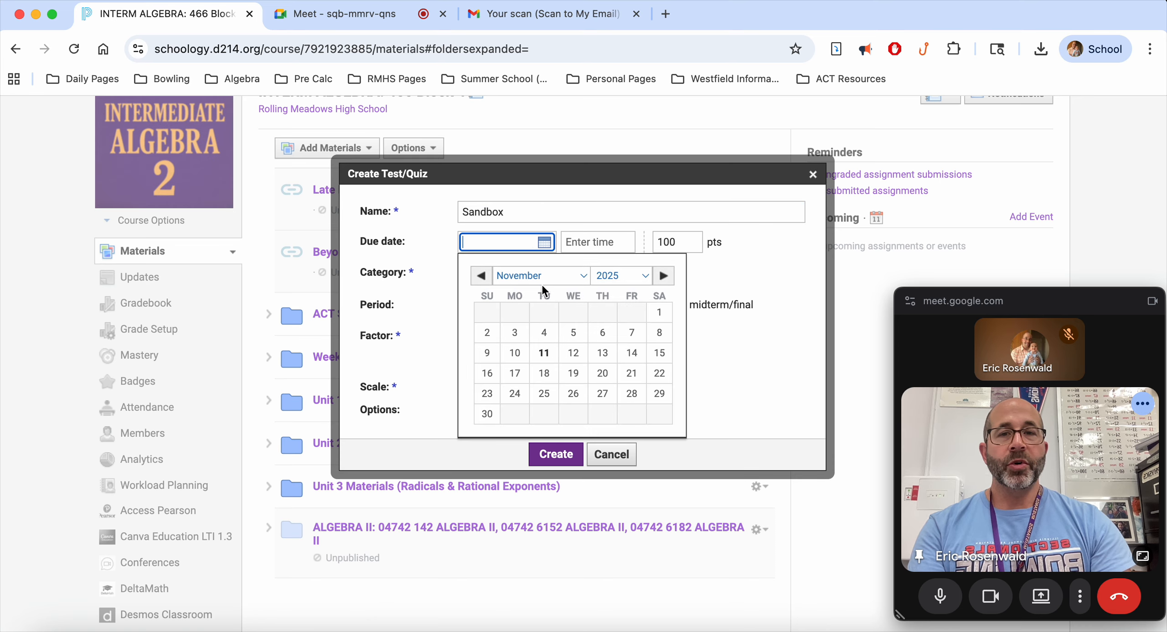
{"action": "left_click", "coordinate": [544, 373]}
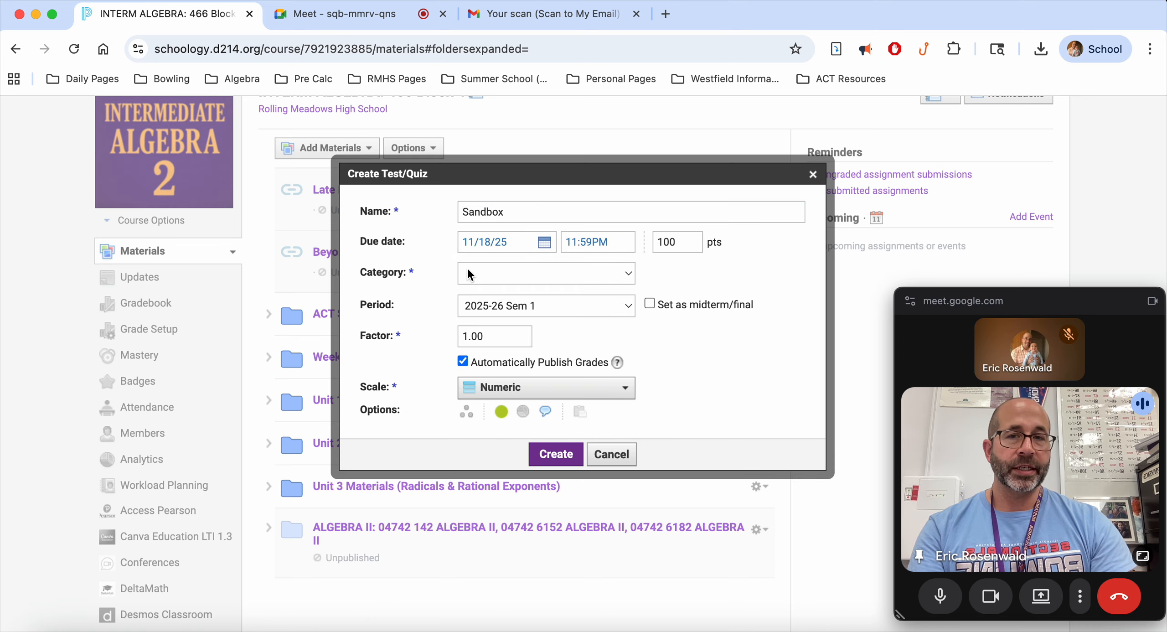
{"action": "left_click", "coordinate": [467, 268]}
{"action": "left_click", "coordinate": [488, 311]}
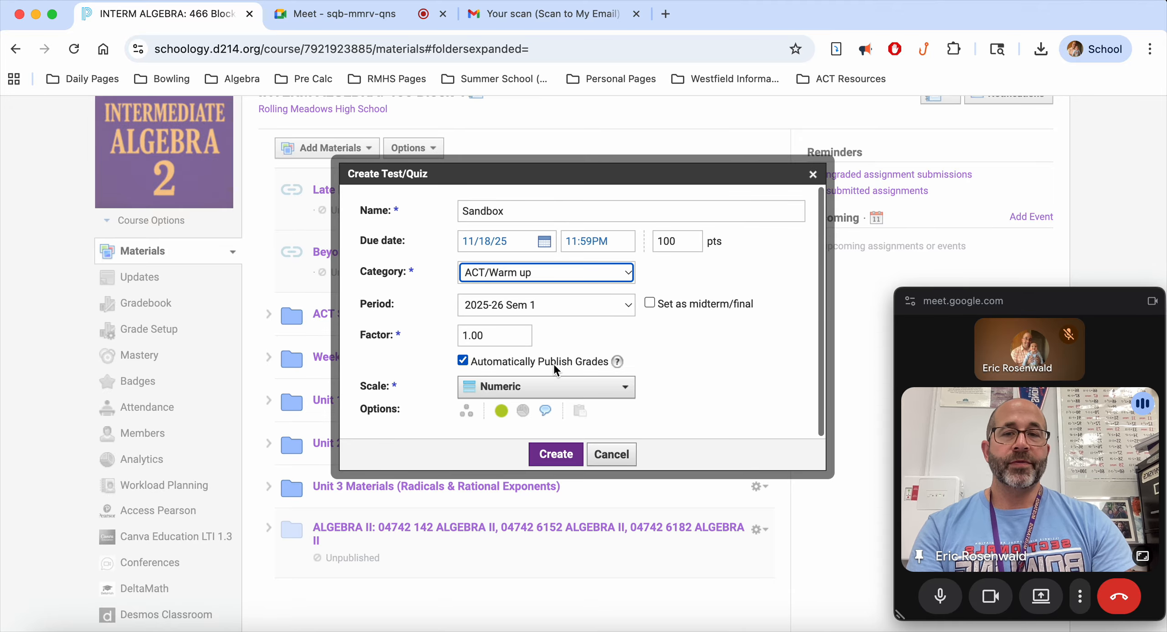
{"action": "left_click", "coordinate": [557, 454]}
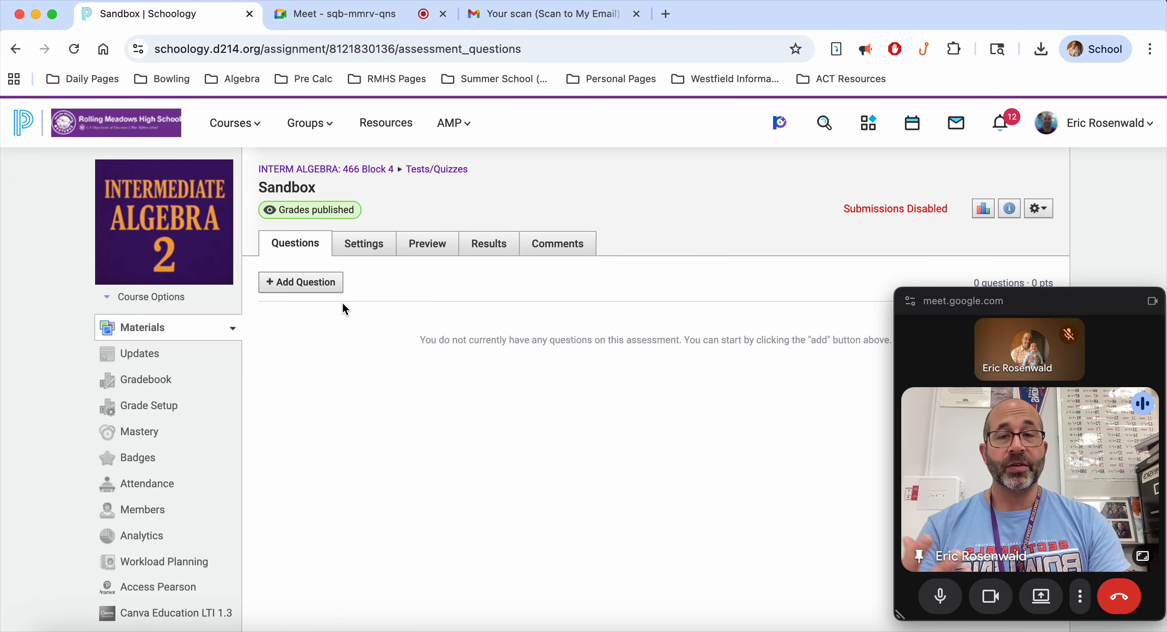
Start importing individual questions from question banks, using the Math ACT Practice (Enhanced) group resources as the source.
{"action": "left_click", "coordinate": [291, 287]}
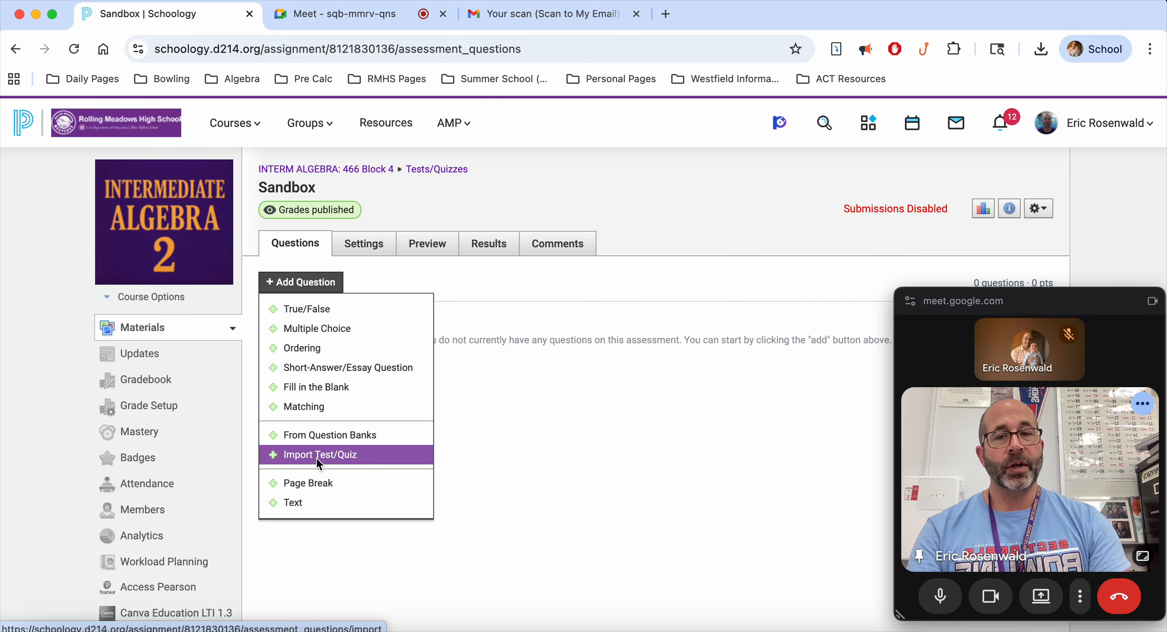
{"action": "left_click", "coordinate": [311, 435]}
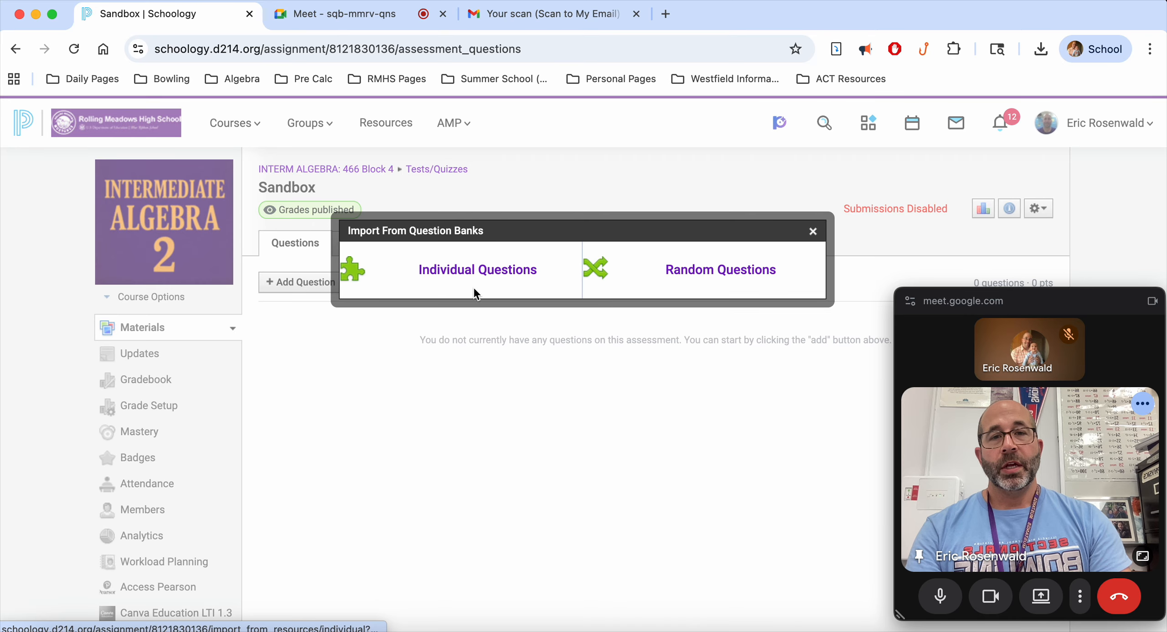
{"action": "left_click", "coordinate": [486, 261]}
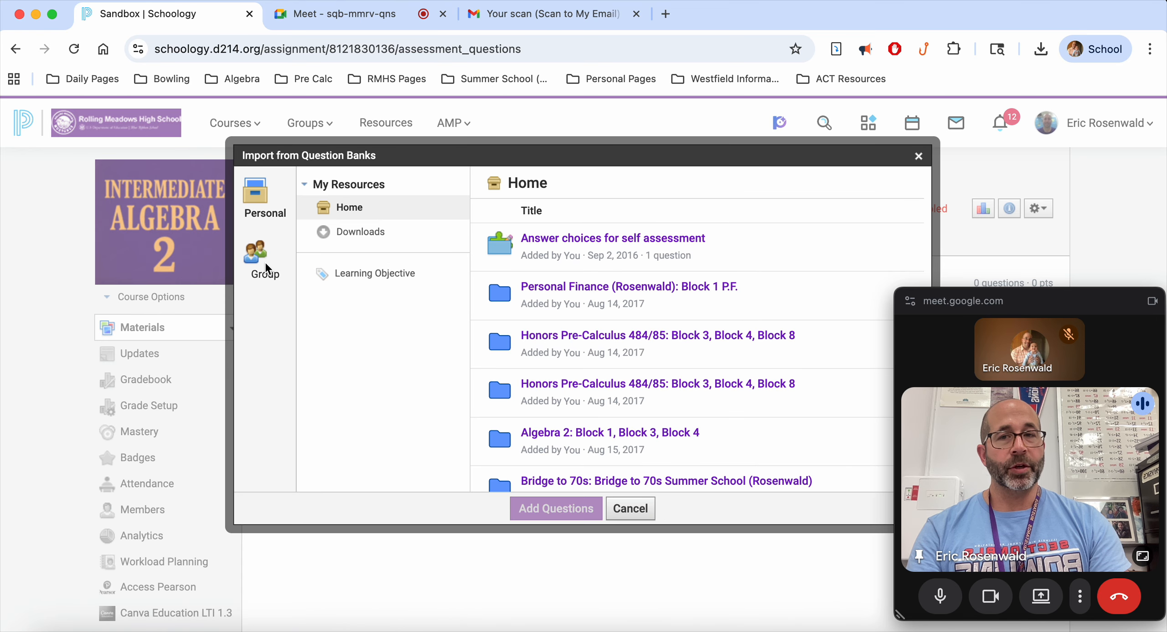
{"action": "left_click", "coordinate": [266, 264]}
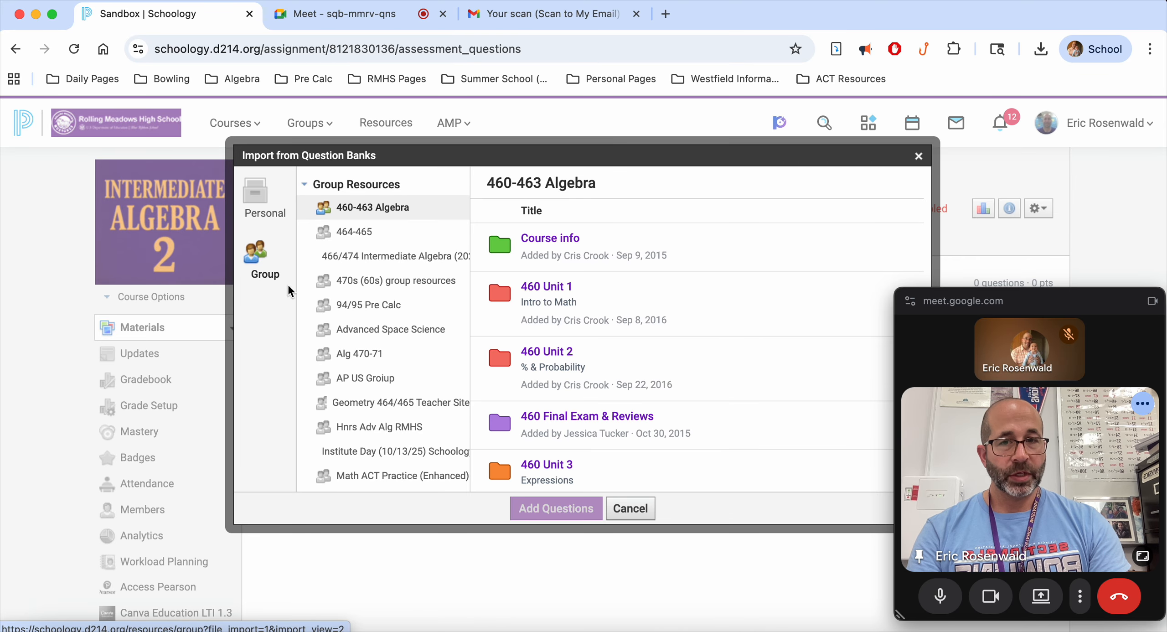
{"action": "left_click", "coordinate": [384, 475]}
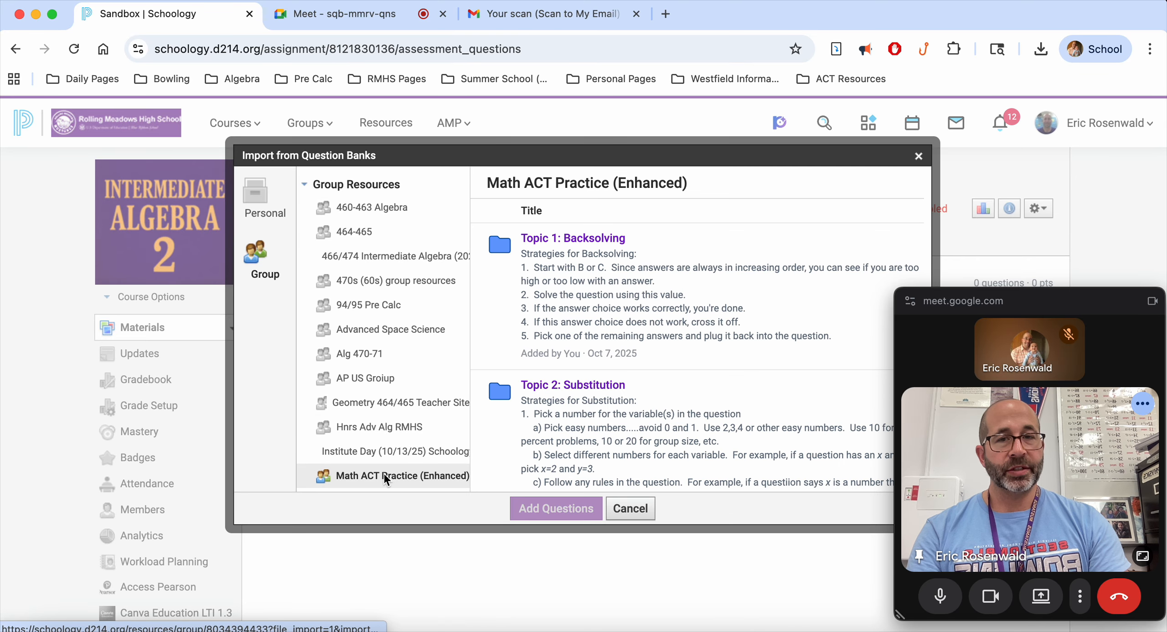
Add both questions from the Level 1 Questions bank in Topic 5: Lines to the Sandbox quiz.
{"action": "scroll", "coordinate": [522, 383], "scroll_direction": "down", "scroll_amount": 15}
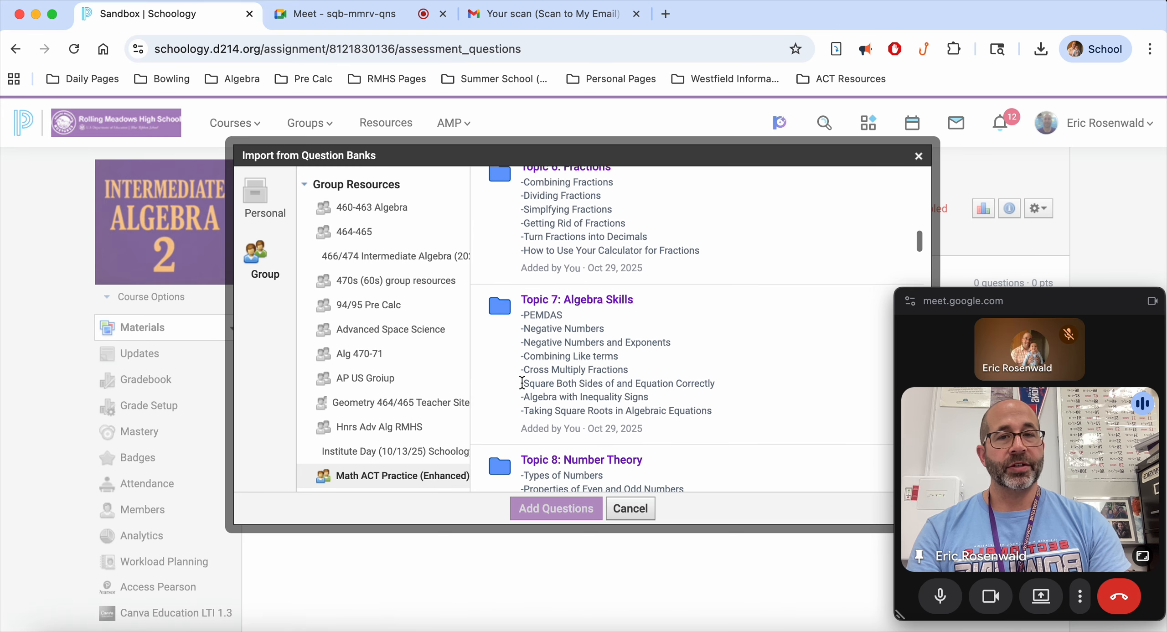
{"action": "scroll", "coordinate": [522, 383], "scroll_direction": "up", "scroll_amount": 5}
{"action": "left_click", "coordinate": [540, 300]}
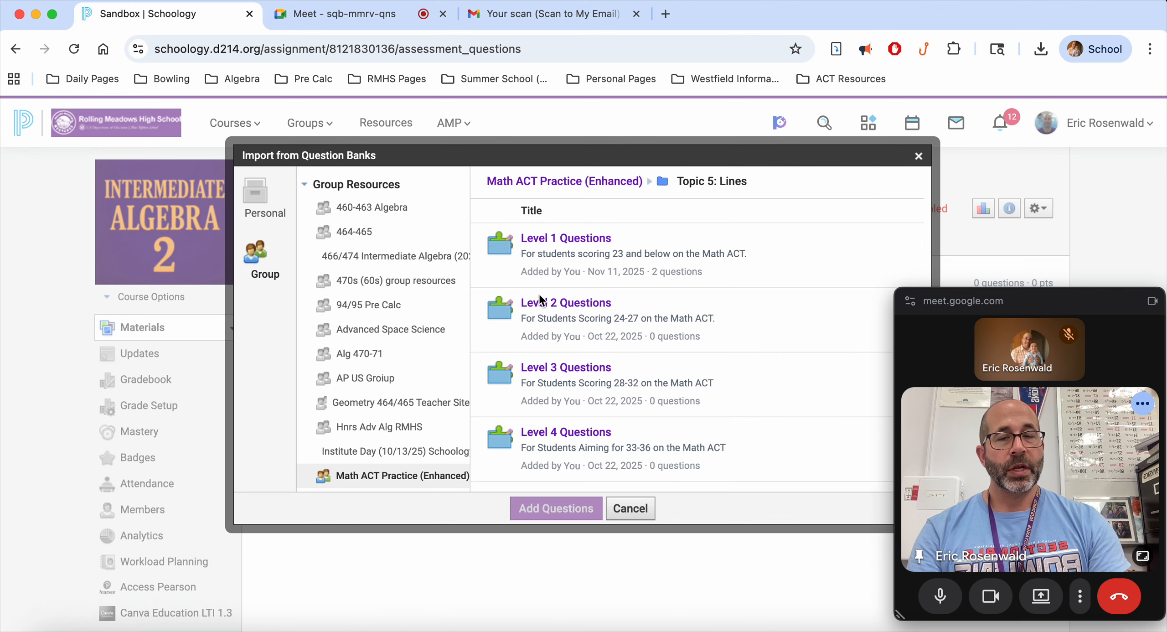
{"action": "left_click", "coordinate": [565, 238]}
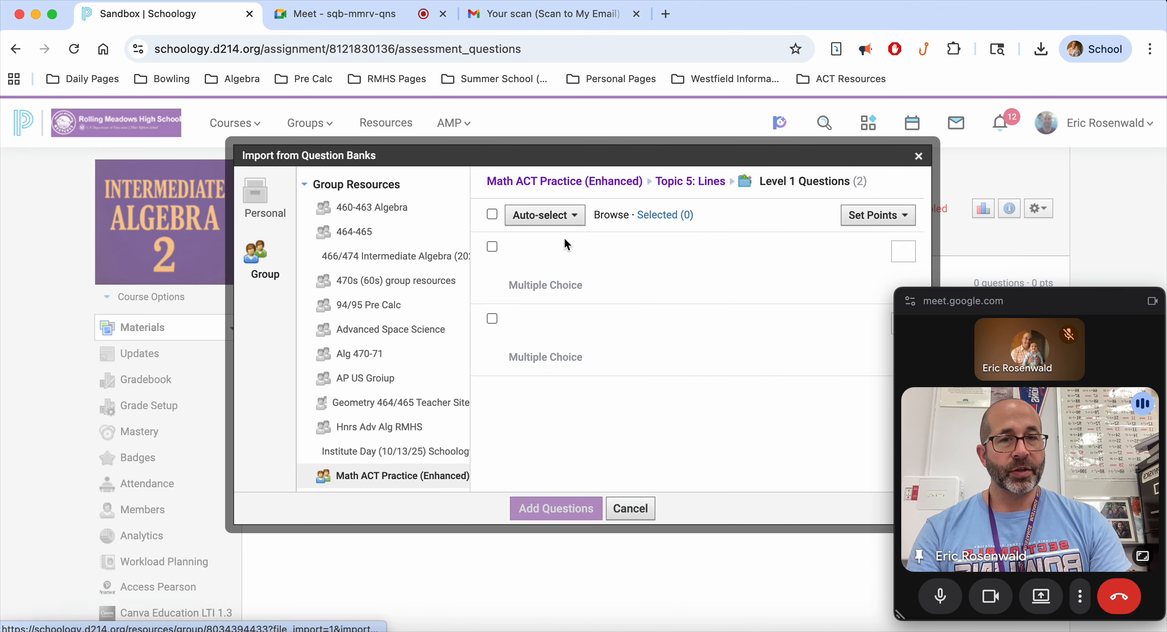
{"action": "left_click", "coordinate": [493, 247]}
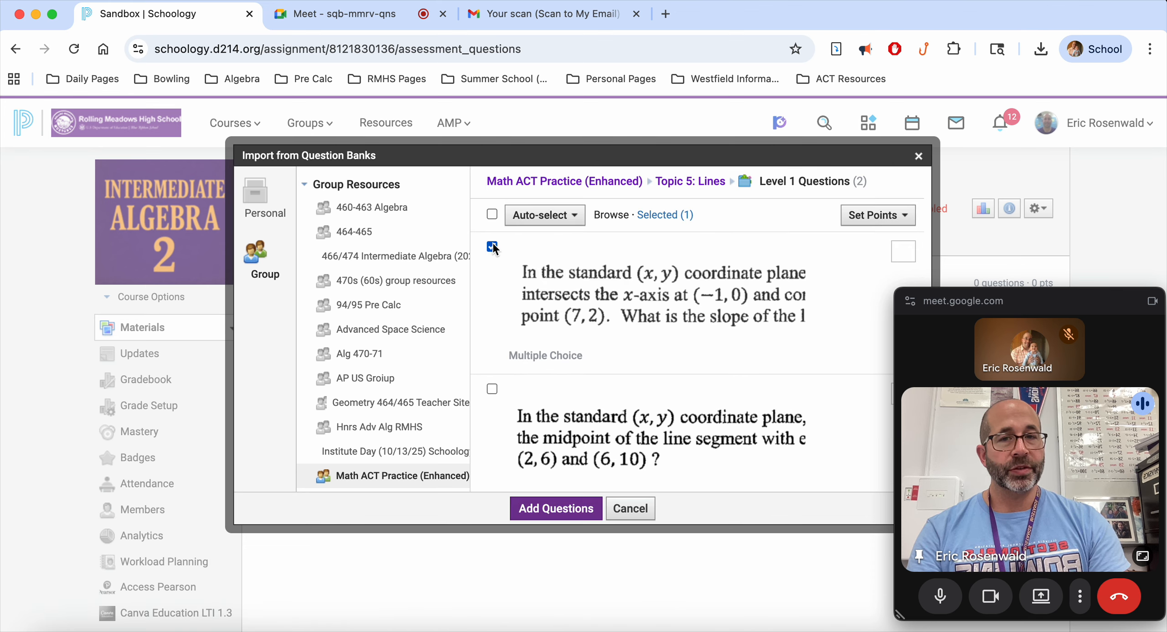
{"action": "left_click", "coordinate": [493, 388]}
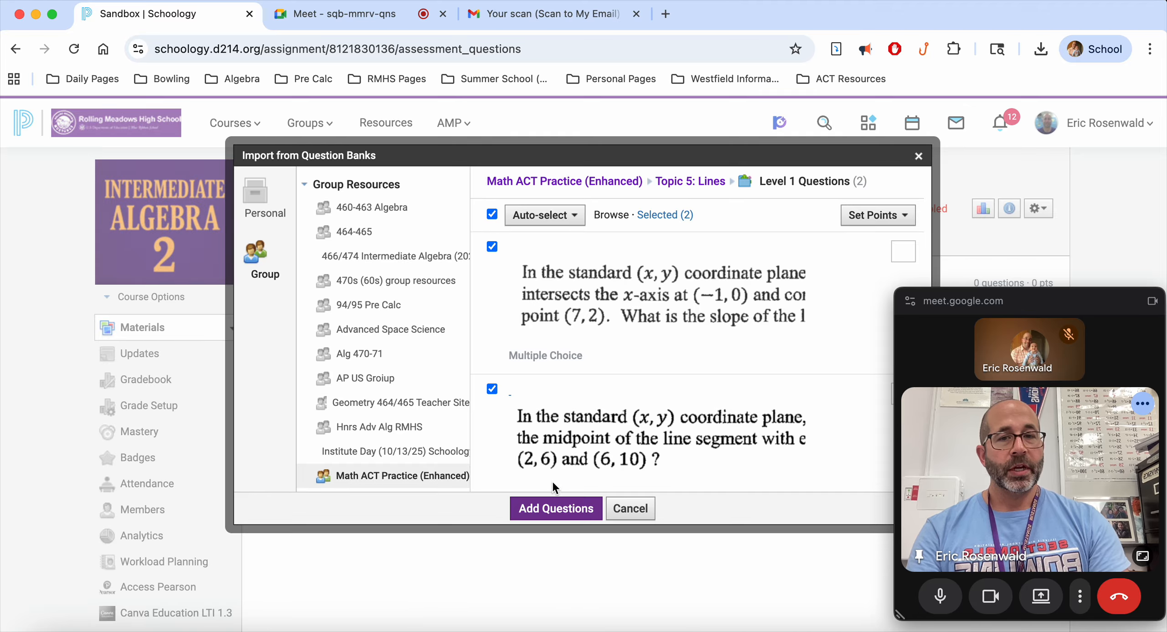
{"action": "left_click", "coordinate": [555, 501]}
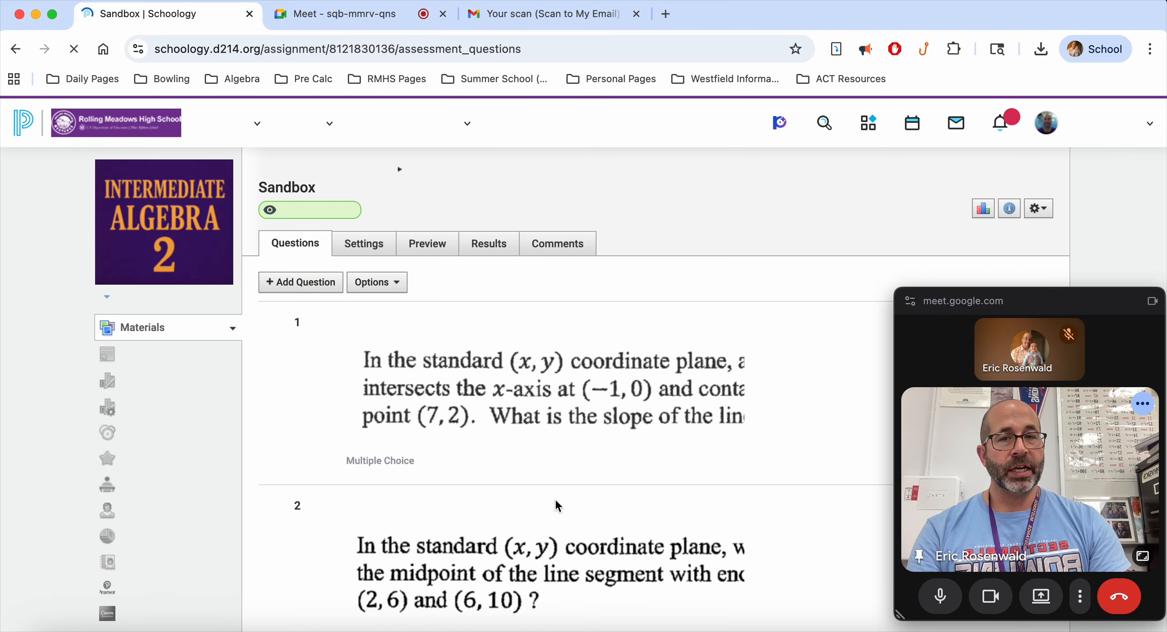
{"action": "scroll", "coordinate": [557, 505], "scroll_direction": "down", "scroll_amount": 7}
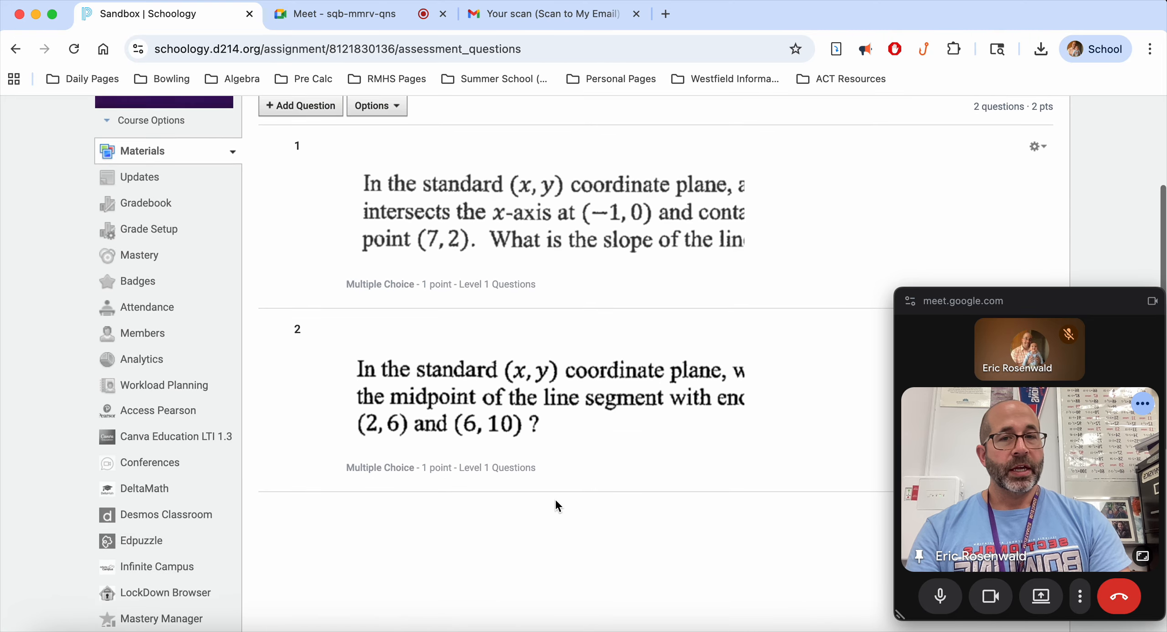
{"action": "scroll", "coordinate": [557, 505], "scroll_direction": "up", "scroll_amount": 7}
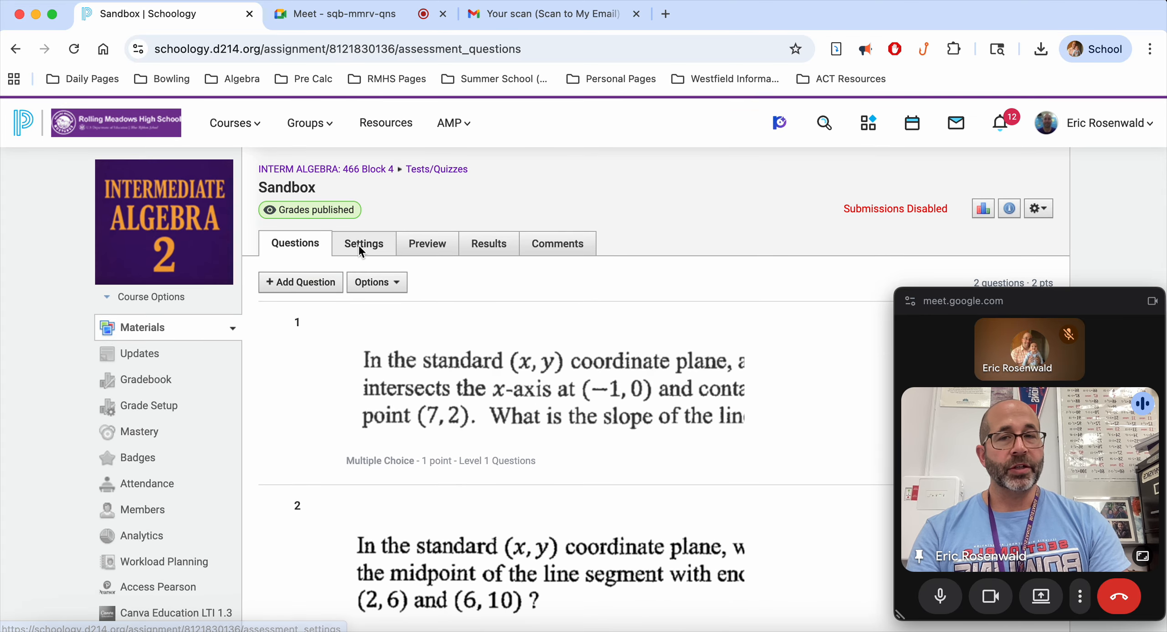
Examine the Sandbox quiz's settings, including the submission and time limit choices, attempt limit, paging and printing options.
{"action": "left_click", "coordinate": [360, 248]}
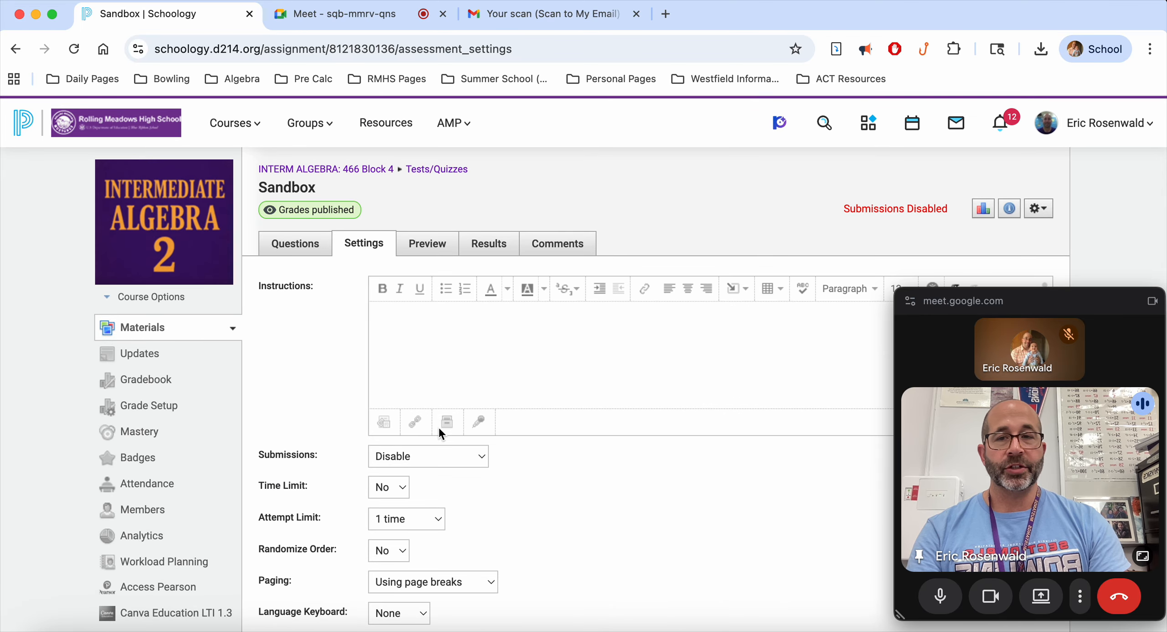
{"action": "left_click", "coordinate": [438, 455]}
{"action": "left_click", "coordinate": [439, 458]}
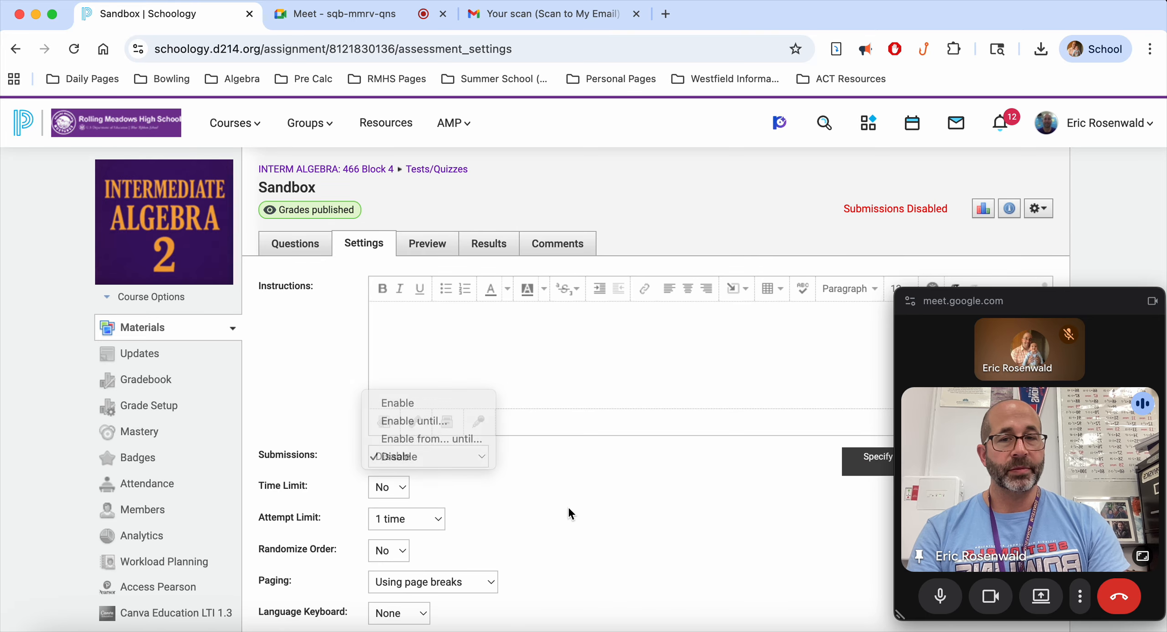
{"action": "scroll", "coordinate": [457, 483], "scroll_direction": "down", "scroll_amount": 3}
{"action": "left_click", "coordinate": [389, 358]}
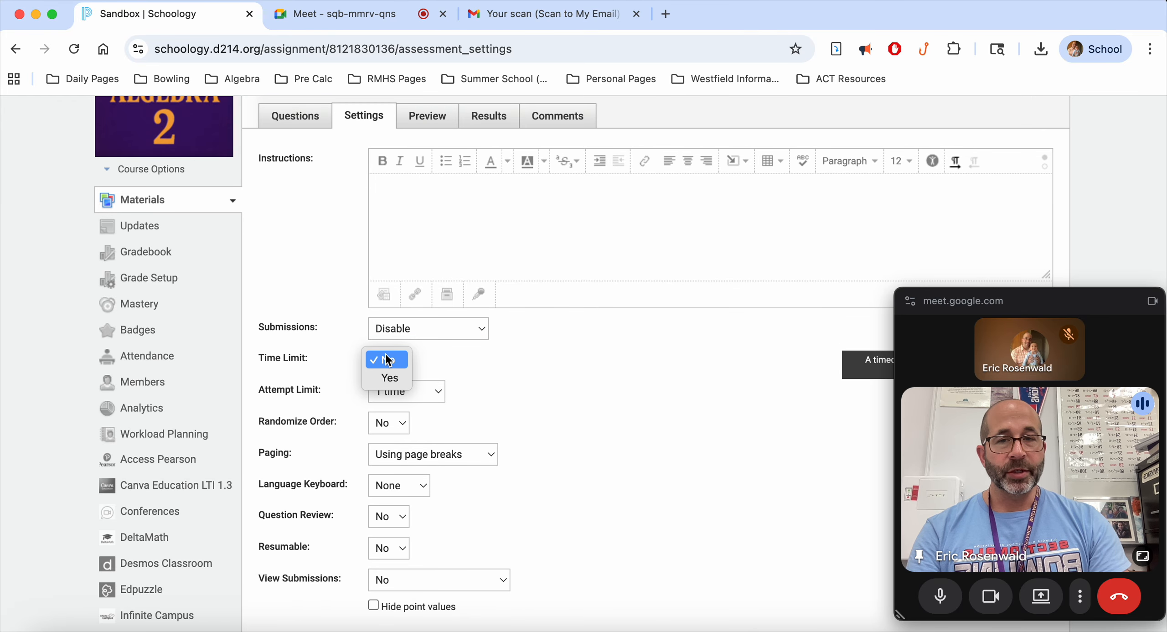
{"action": "left_click", "coordinate": [467, 356]}
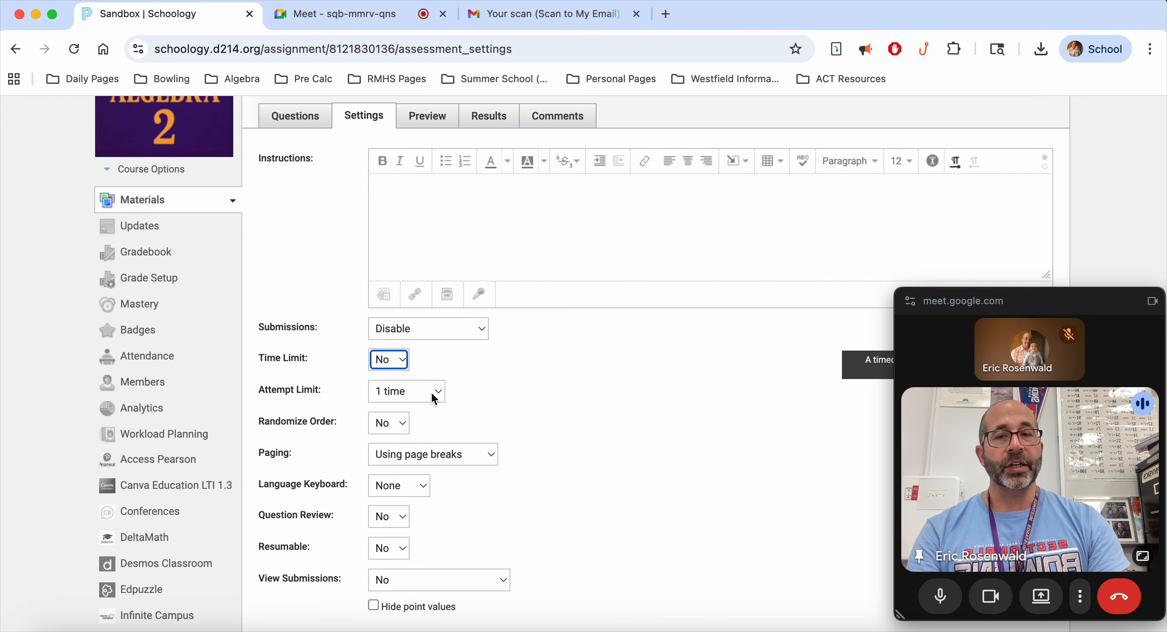
{"action": "scroll", "coordinate": [443, 401], "scroll_direction": "down", "scroll_amount": 1}
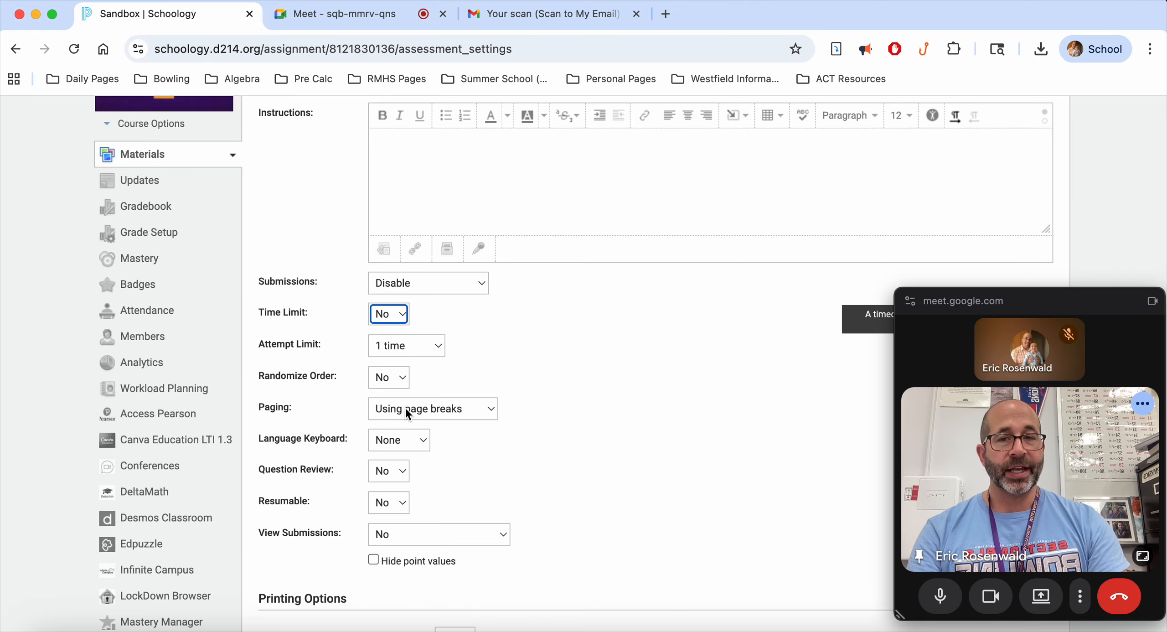
{"action": "scroll", "coordinate": [405, 407], "scroll_direction": "down", "scroll_amount": 2}
{"action": "scroll", "coordinate": [405, 409], "scroll_direction": "down", "scroll_amount": 1}
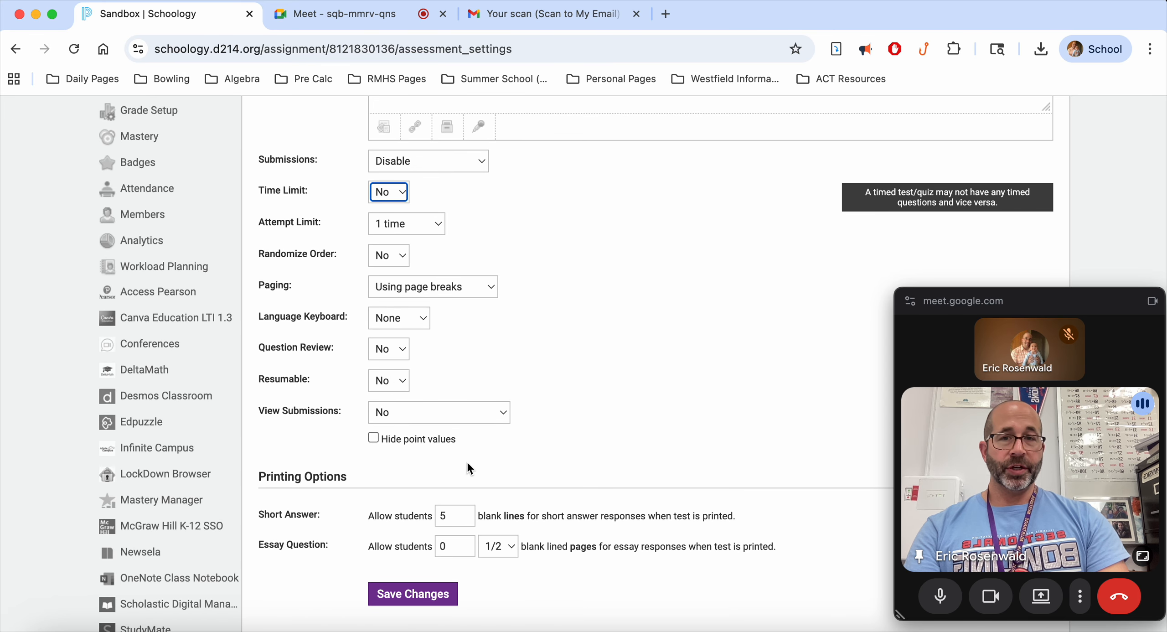
{"action": "scroll", "coordinate": [467, 460], "scroll_direction": "up", "scroll_amount": 3}
{"action": "scroll", "coordinate": [469, 467], "scroll_direction": "up", "scroll_amount": 2}
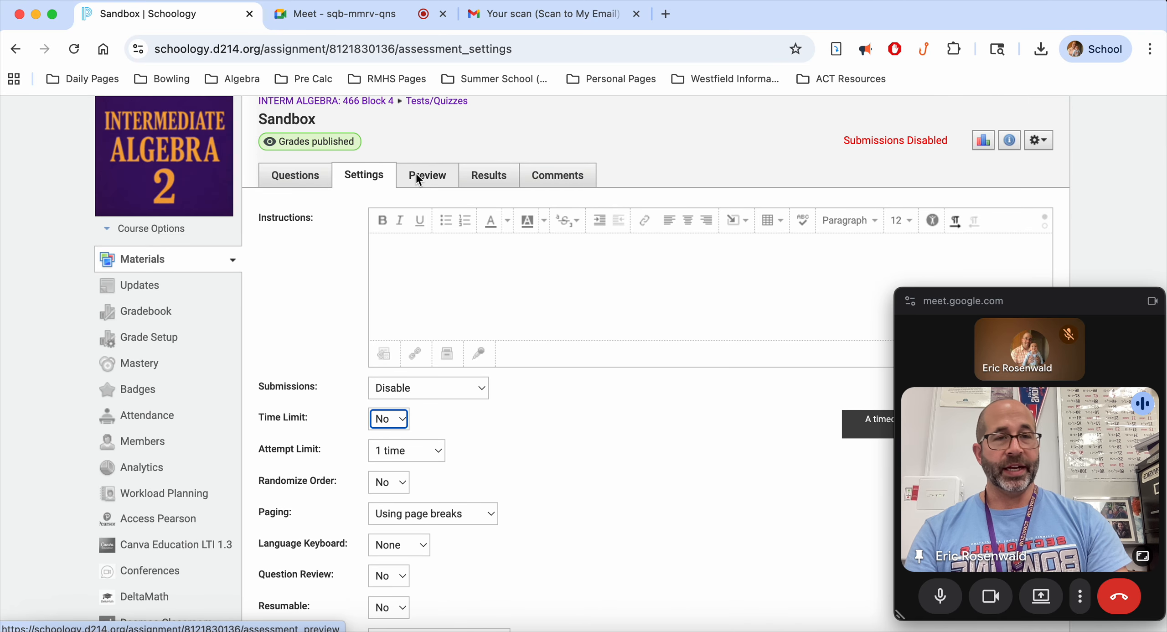
Preview the Sandbox quiz and look over both questions with their answer choices.
{"action": "left_click", "coordinate": [416, 175]}
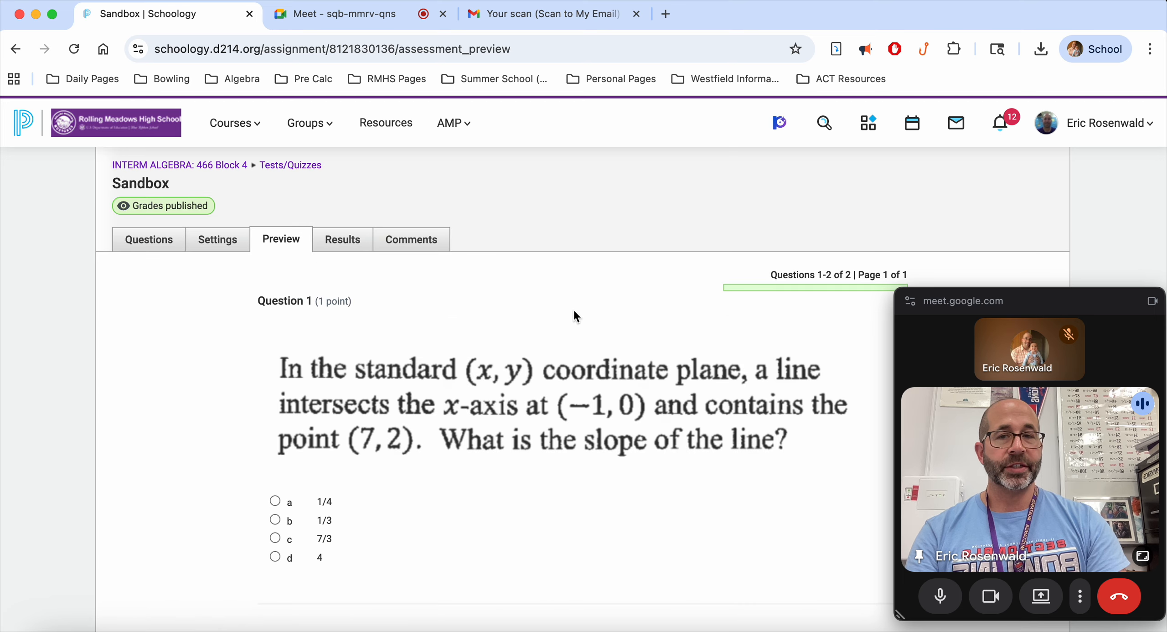
{"action": "scroll", "coordinate": [574, 312], "scroll_direction": "down", "scroll_amount": 5}
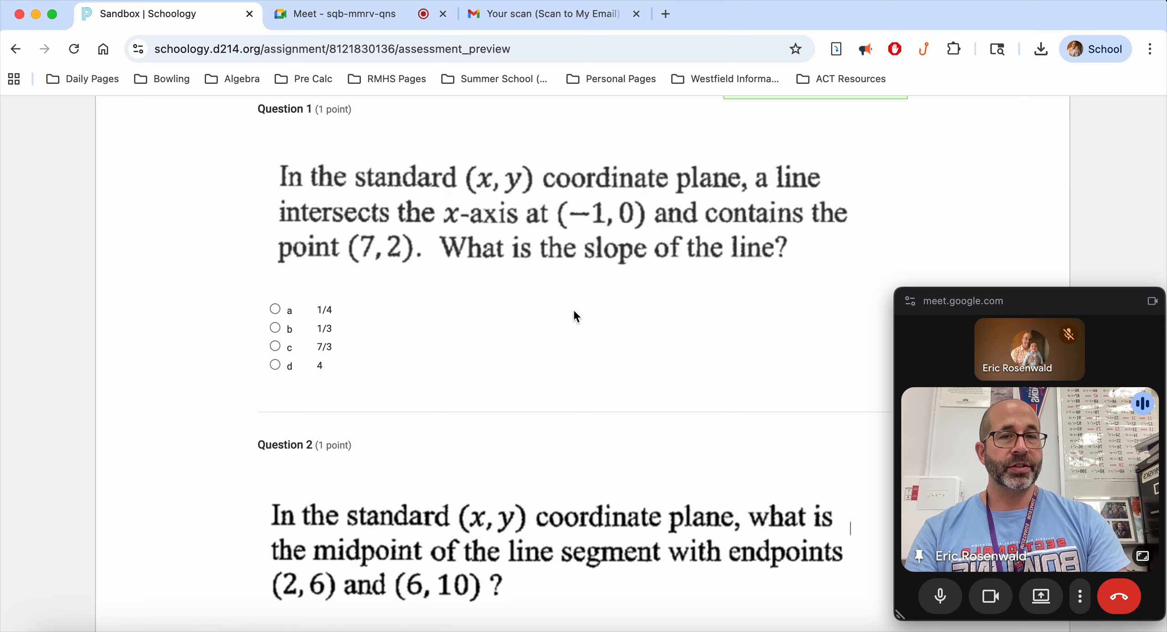
{"action": "scroll", "coordinate": [576, 316], "scroll_direction": "down", "scroll_amount": 6}
{"action": "scroll", "coordinate": [573, 308], "scroll_direction": "up", "scroll_amount": 4}
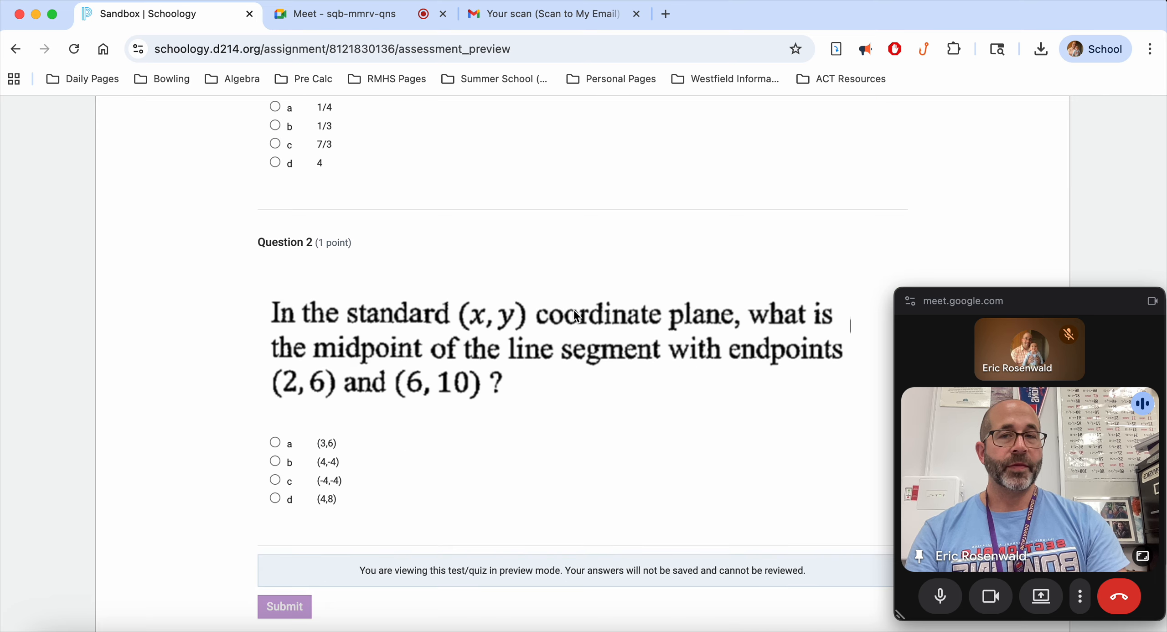